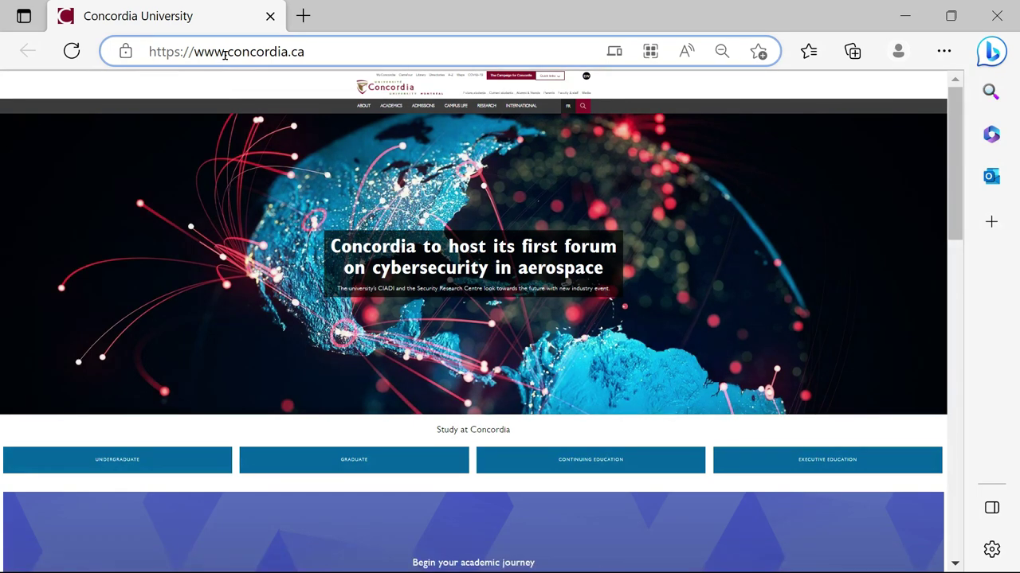
# Go to campus.concordia.ca and sign in with the prefilled account credentials
pyautogui.moveTo(224, 54); pyautogui.dragTo(305, 57)
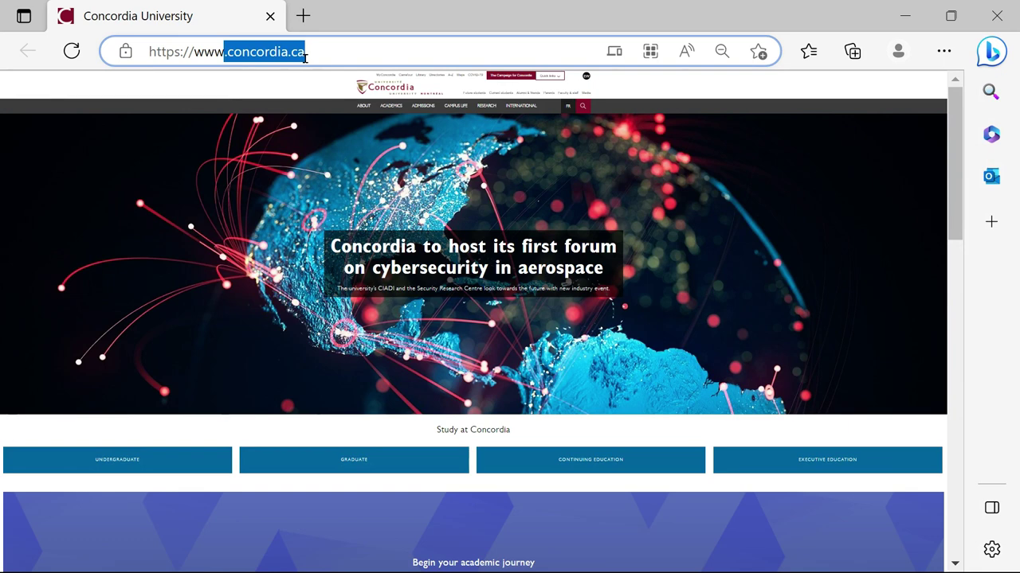
pyautogui.moveTo(321, 51); pyautogui.dragTo(120, 62)
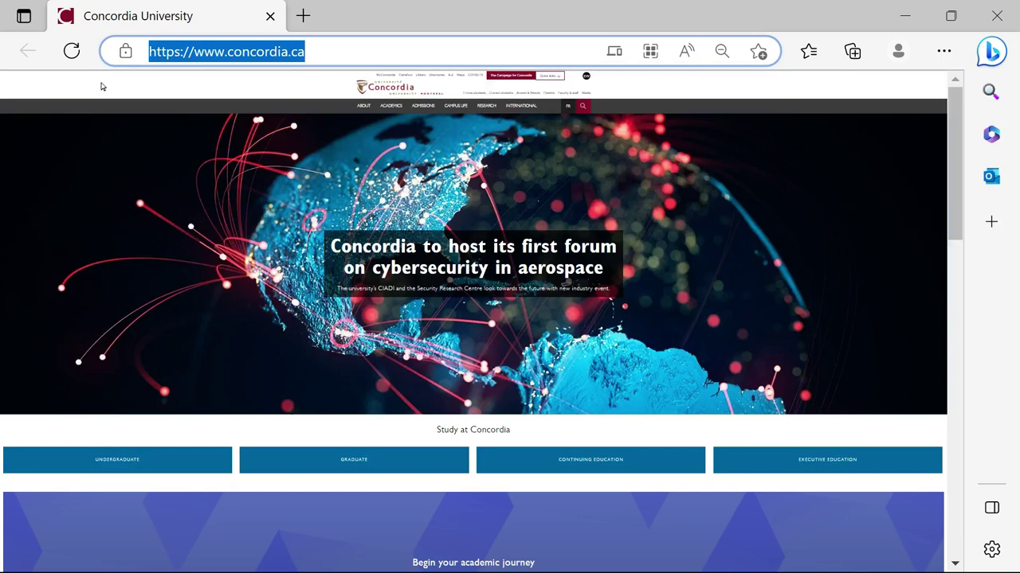
pyautogui.press('BackSpace')
pyautogui.write('campus.concordia.ca')
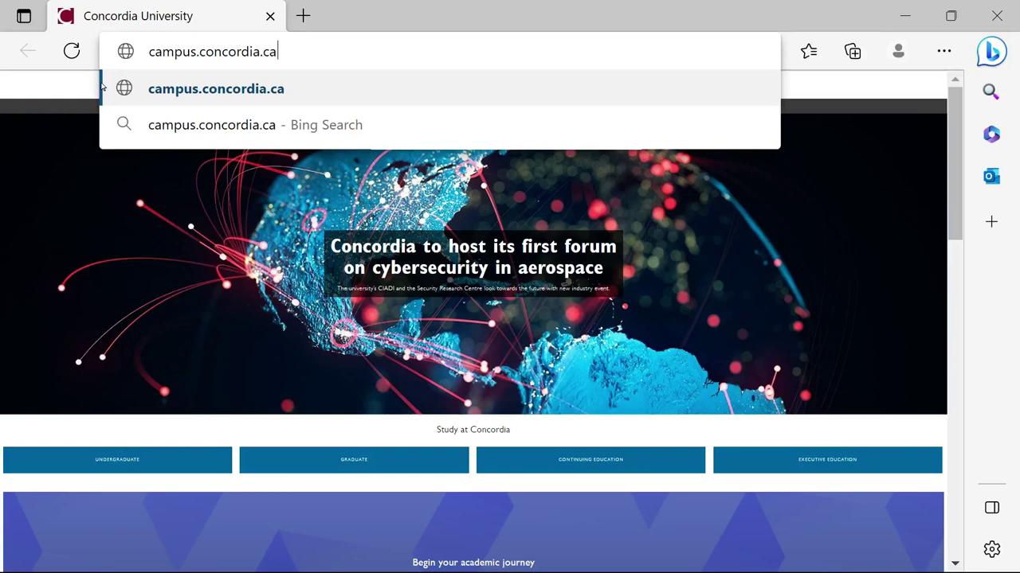
pyautogui.press('super+plus')
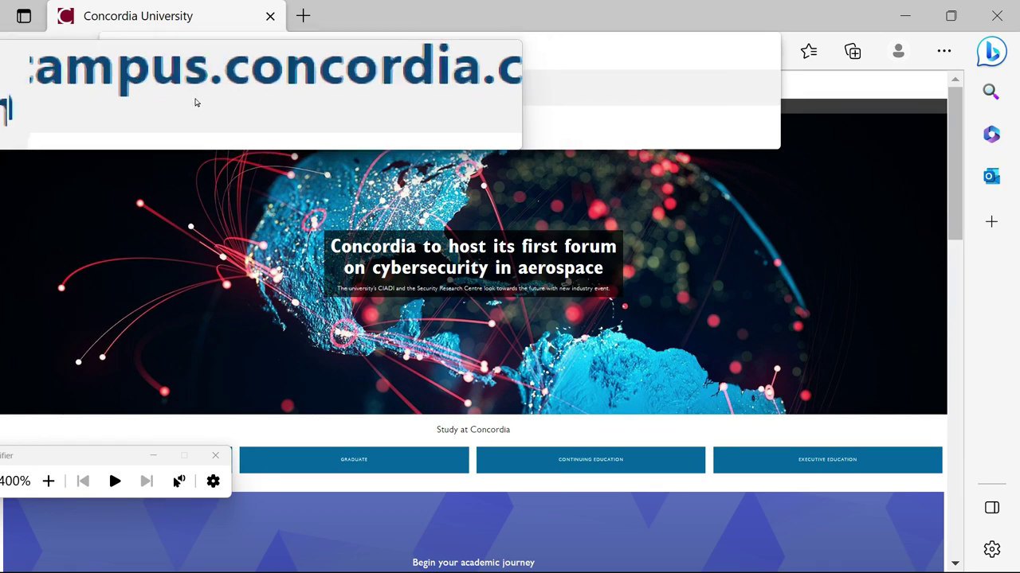
pyautogui.press('super+Escape')
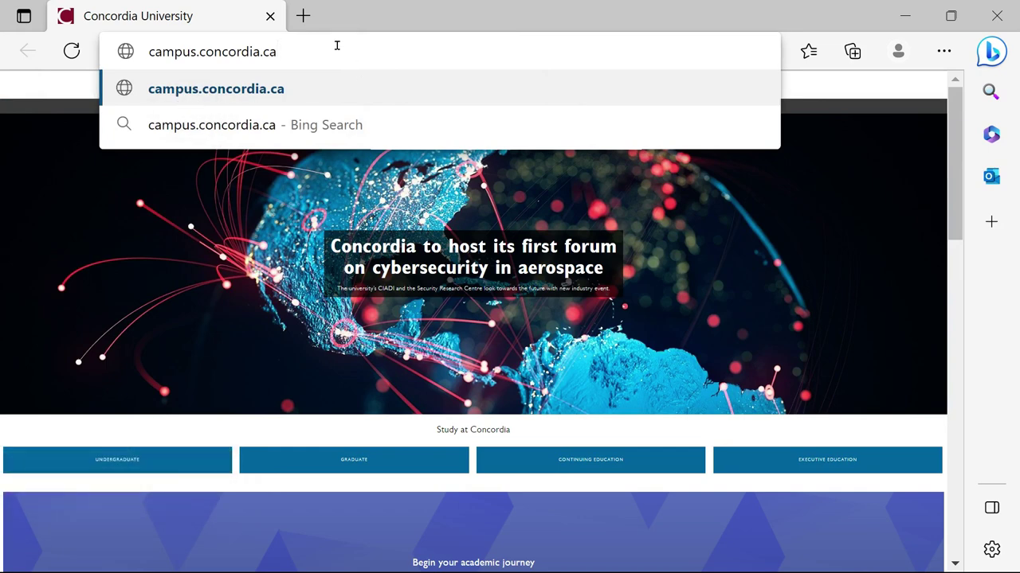
pyautogui.press('Return')
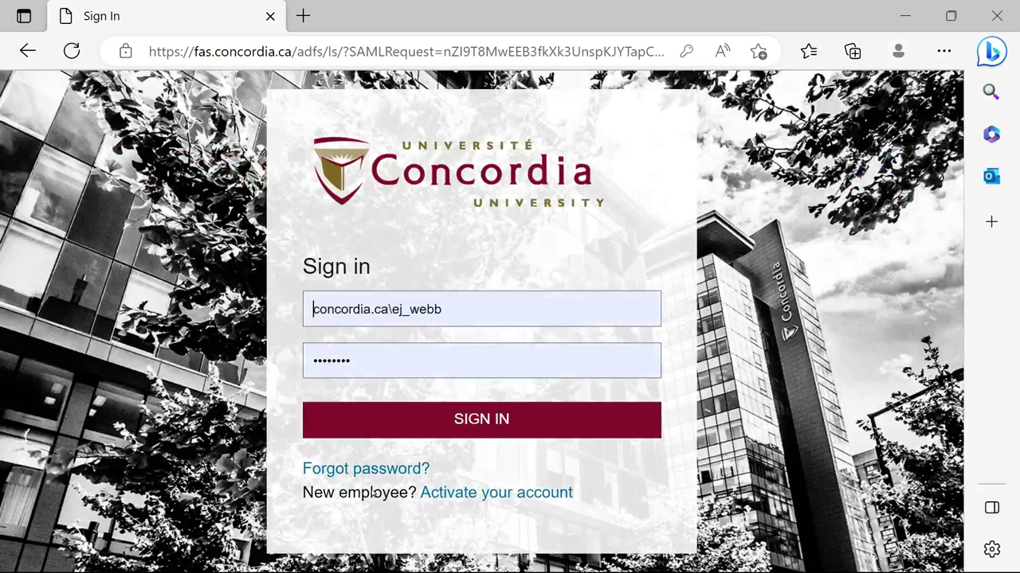
pyautogui.click(490, 422)
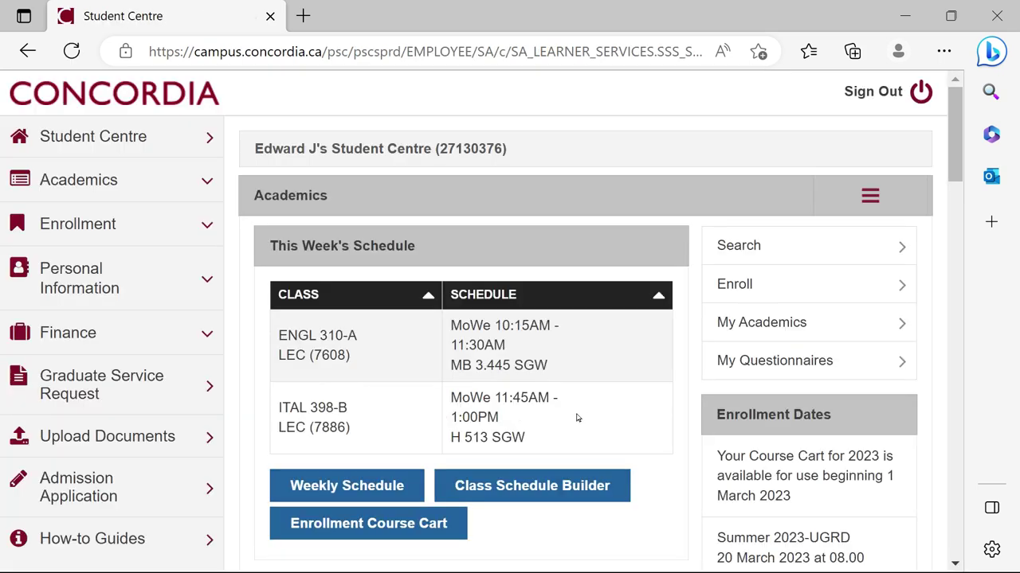
# Look through the Student Centre's Academics section, including the weekly schedule and enrollment dates, and its Finances section
pyautogui.scroll(-1, 558, 403)
pyautogui.scroll(1, 548, 402)
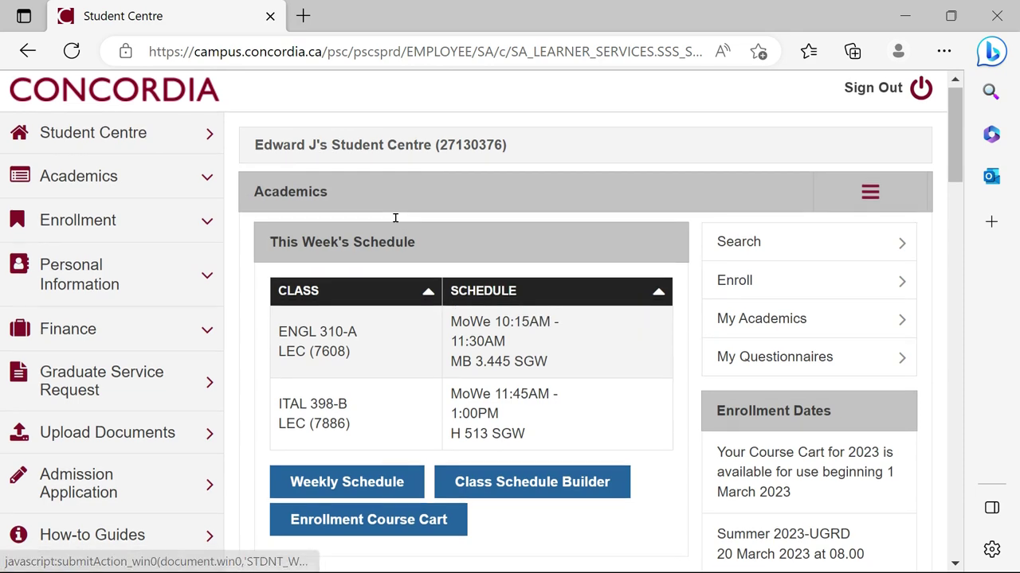
pyautogui.scroll(-1, 394, 219)
pyautogui.scroll(1, 399, 227)
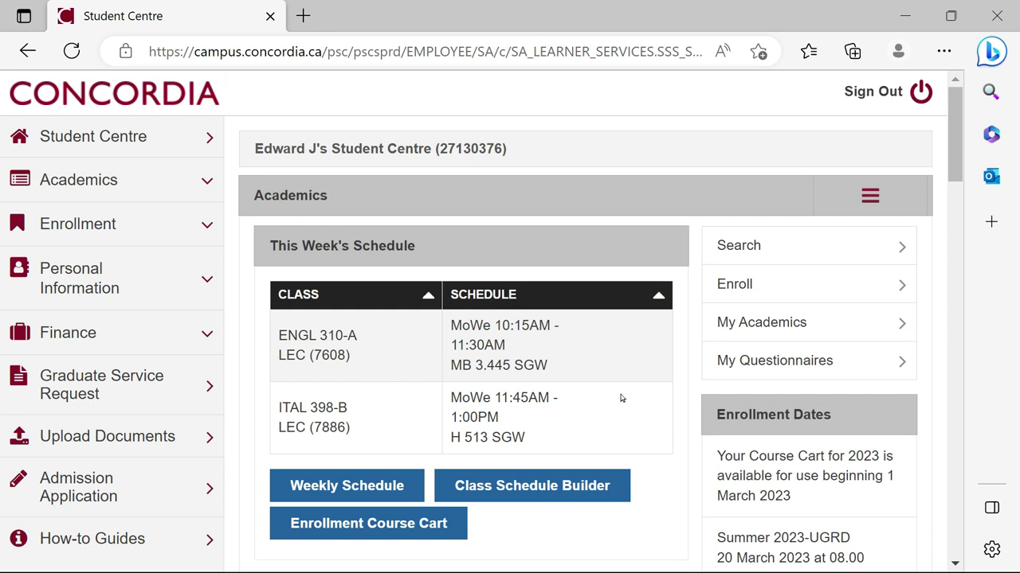
pyautogui.scroll(-1, 622, 398)
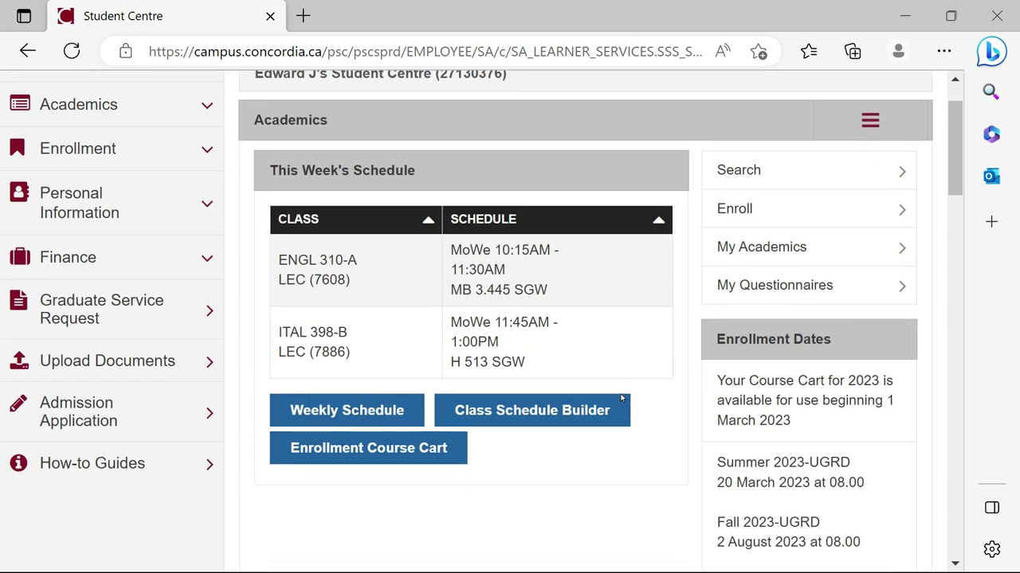
pyautogui.scroll(-1, 622, 399)
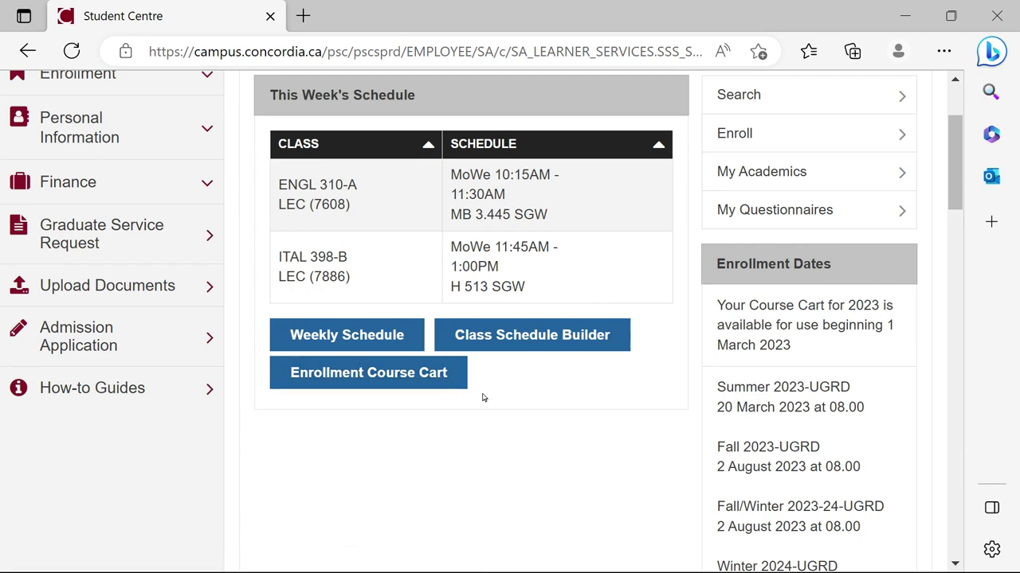
pyautogui.scroll(-3, 482, 397)
pyautogui.scroll(-1, 480, 402)
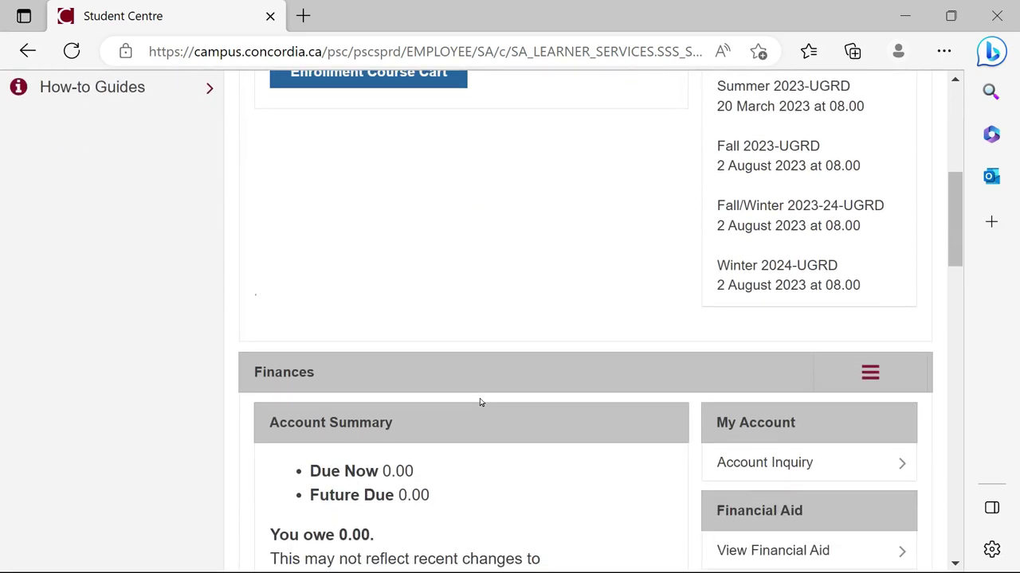
pyautogui.scroll(-1, 479, 402)
pyautogui.scroll(-2, 478, 405)
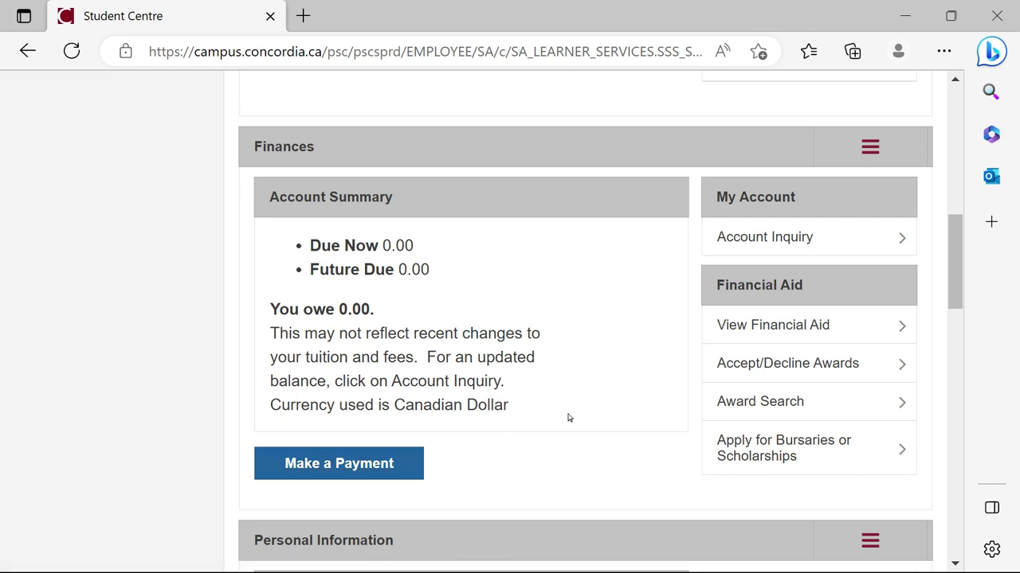
pyautogui.scroll(2, 586, 415)
pyautogui.scroll(6, 586, 415)
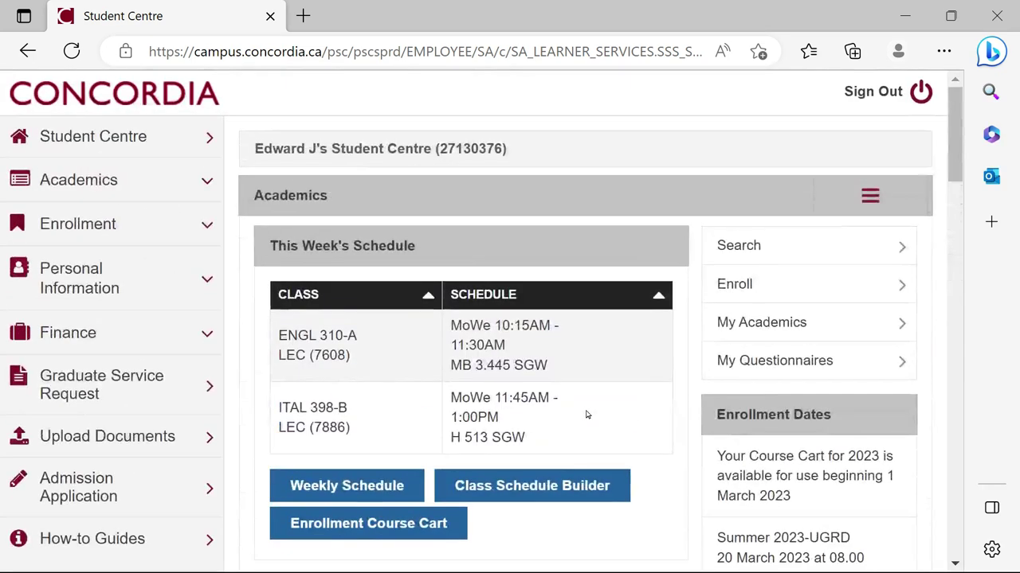
# Open the class search from the Academics section and set the term to Summer 2023
pyautogui.click(795, 248)
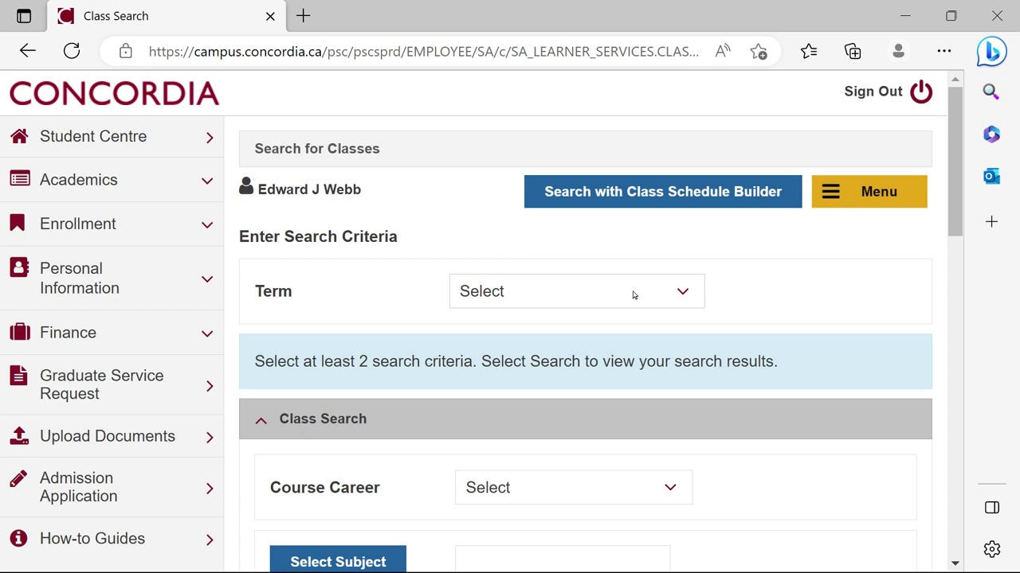
pyautogui.click(683, 293)
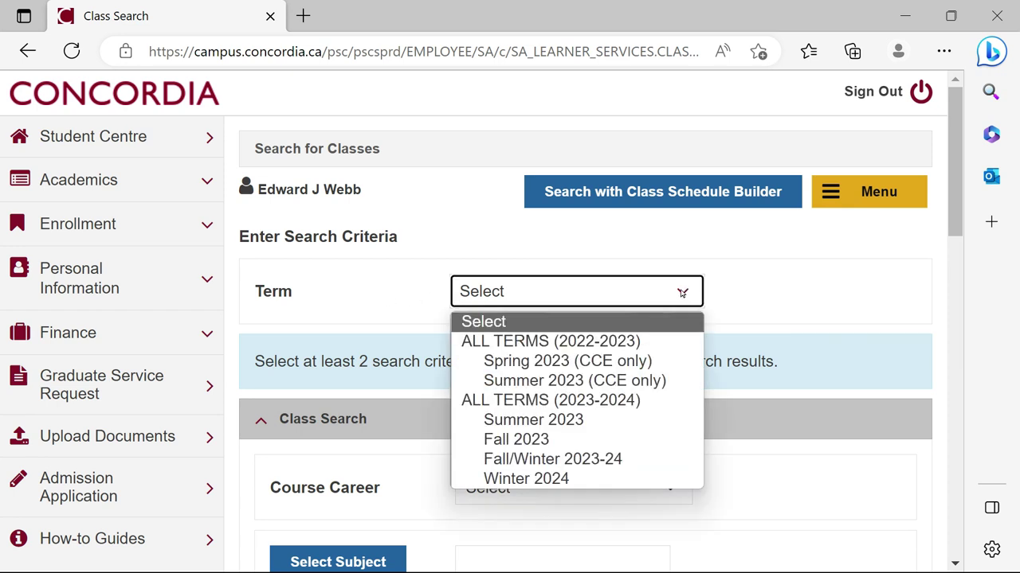
pyautogui.click(541, 421)
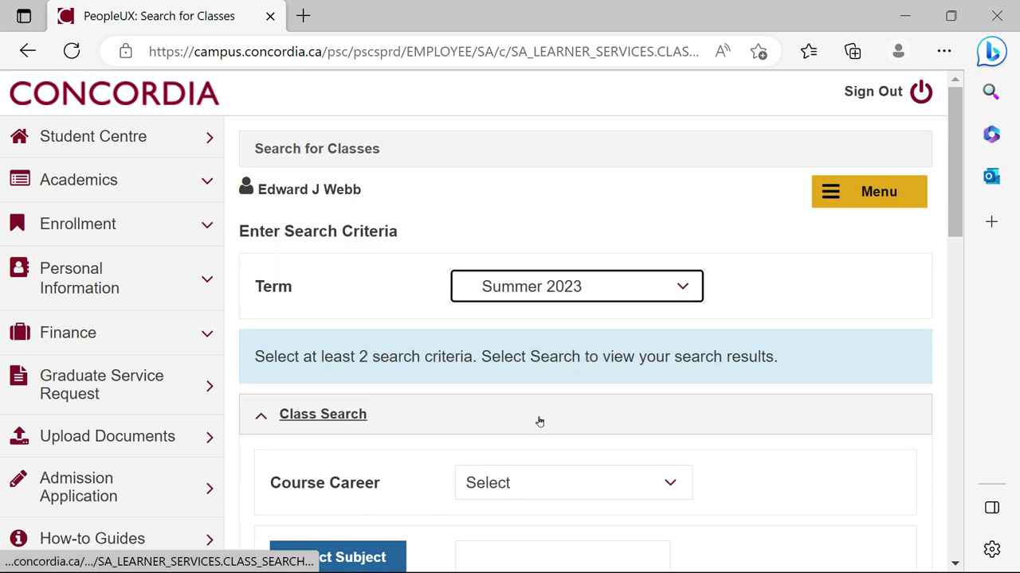
# Set the course career to Undergraduate and select course level 200 in the class search criteria
pyautogui.scroll(-1, 600, 438)
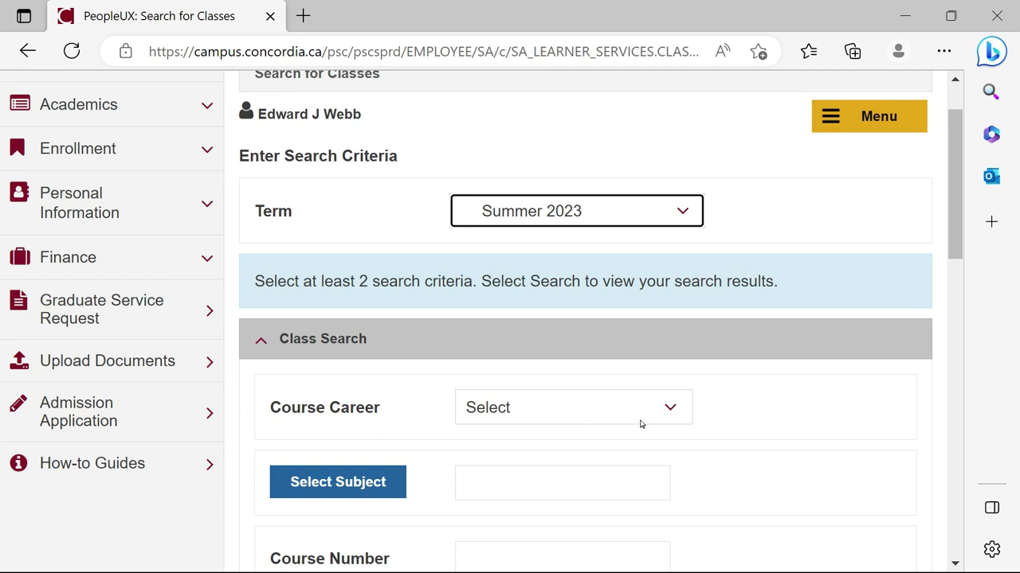
pyautogui.click(669, 409)
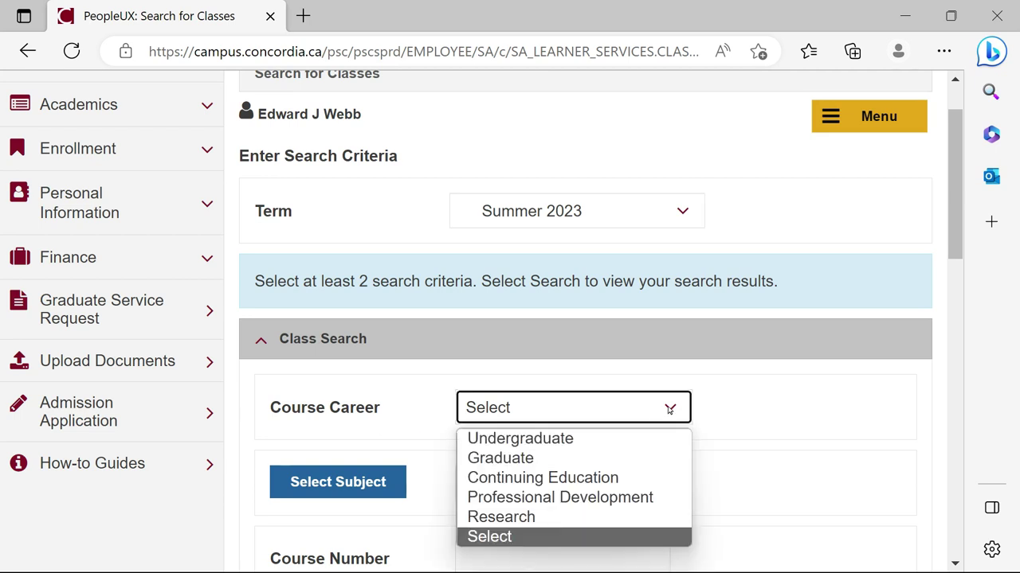
pyautogui.click(545, 439)
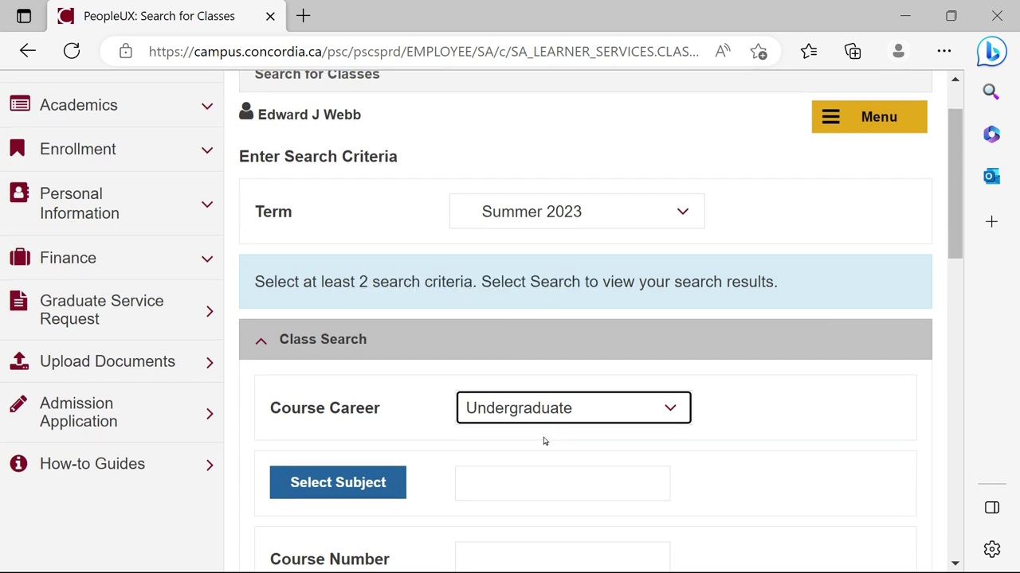
pyautogui.scroll(-1, 723, 432)
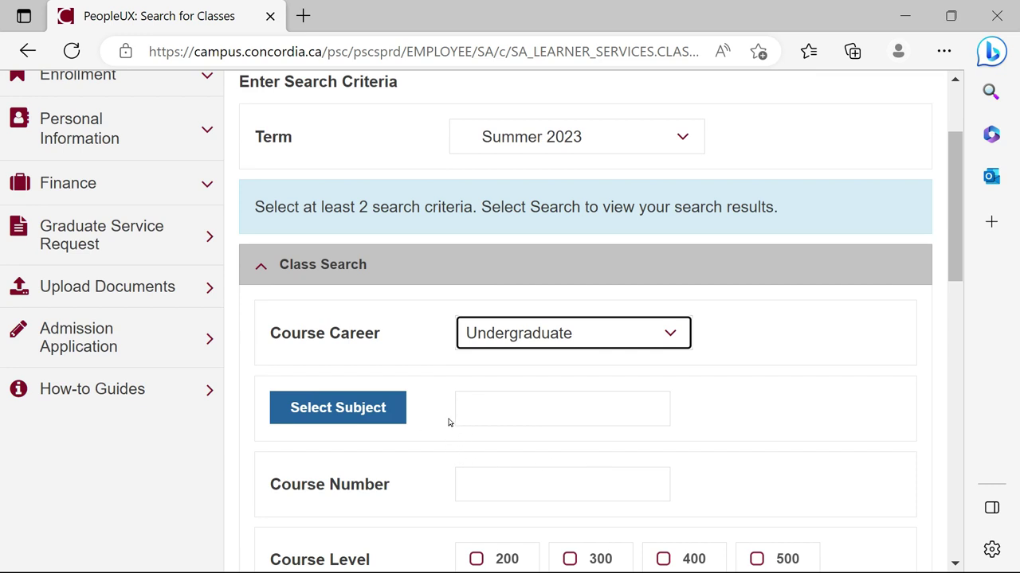
pyautogui.scroll(-2, 470, 418)
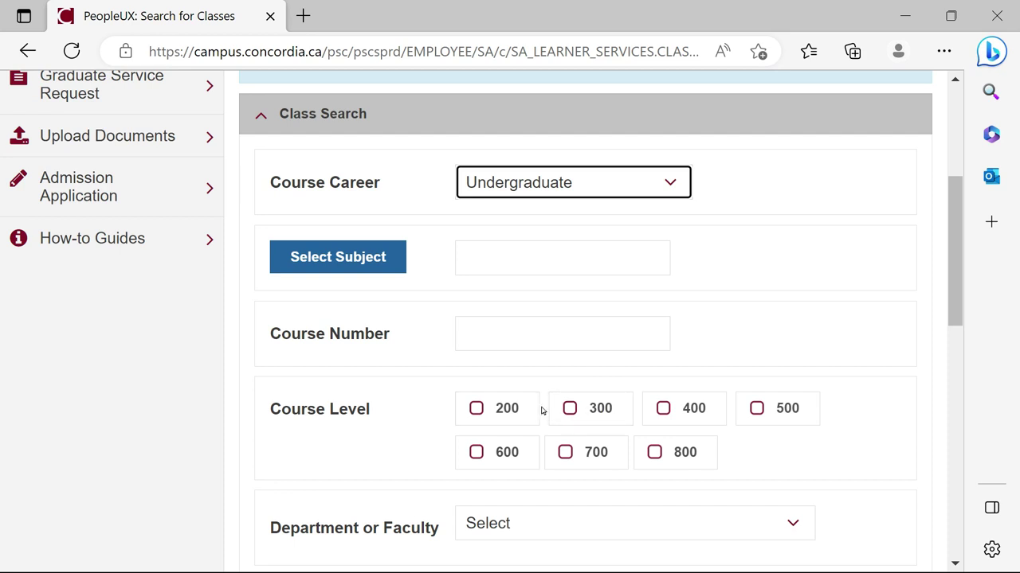
pyautogui.click(478, 410)
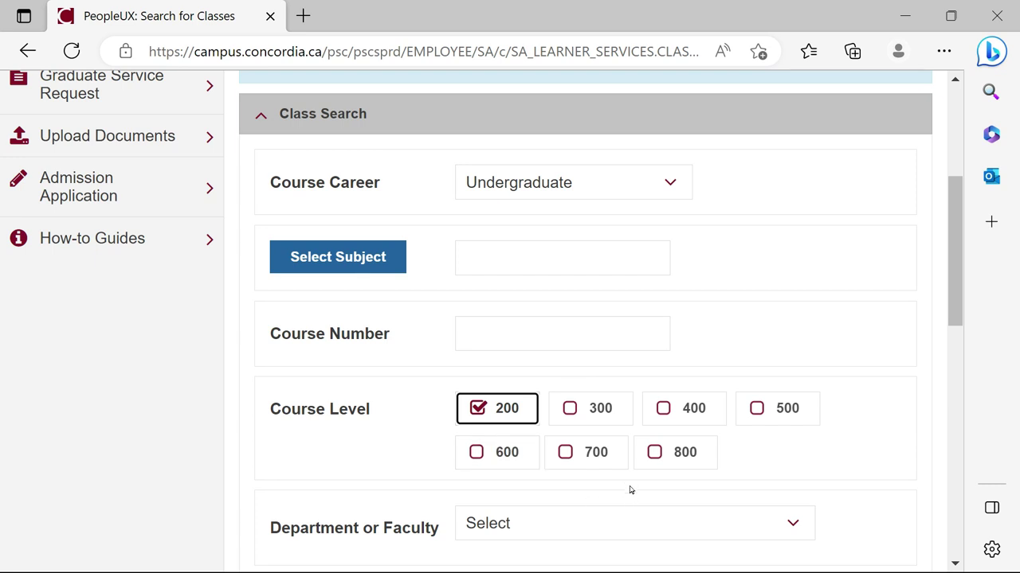
# Choose English, within the Faculty of Arts & Science, as the department or faculty to search
pyautogui.scroll(-3, 609, 473)
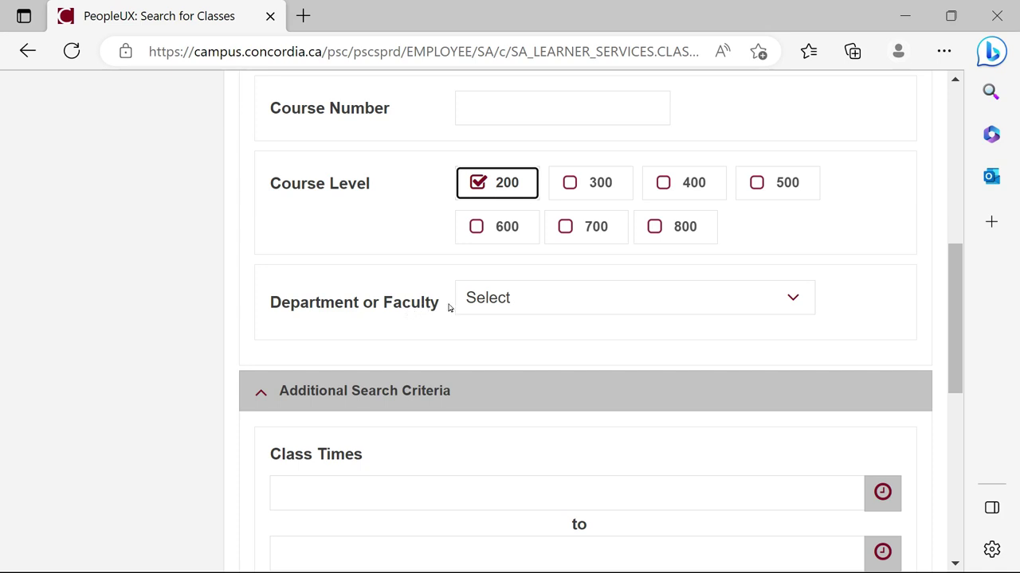
pyautogui.click(792, 300)
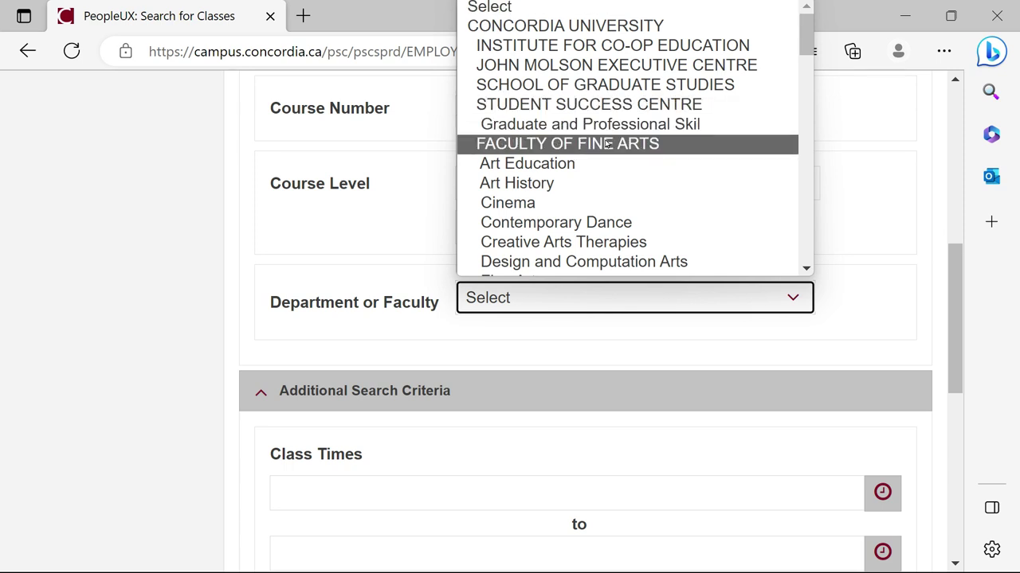
pyautogui.scroll(-3, 605, 144)
pyautogui.scroll(-1, 605, 144)
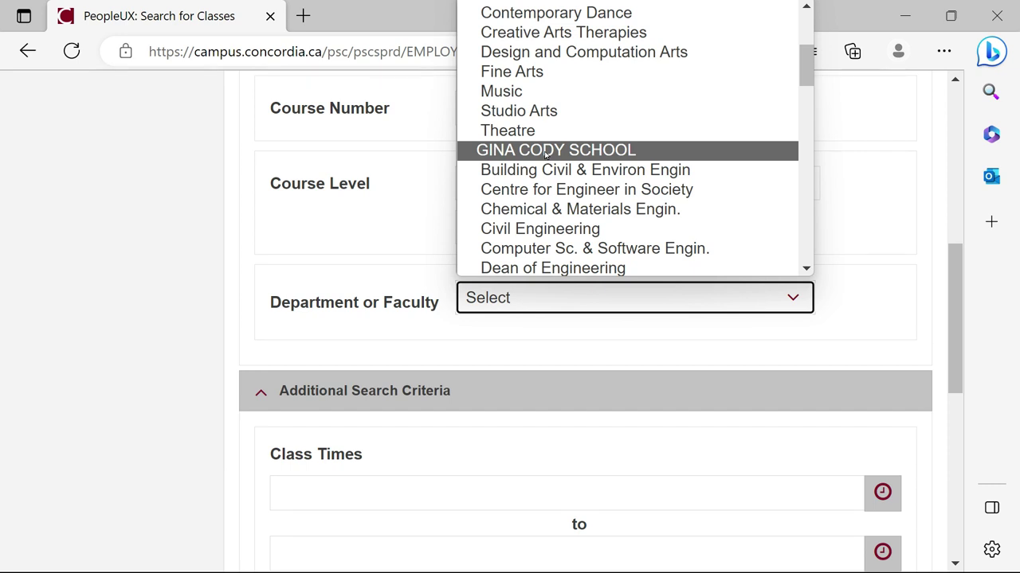
pyautogui.scroll(-4, 545, 153)
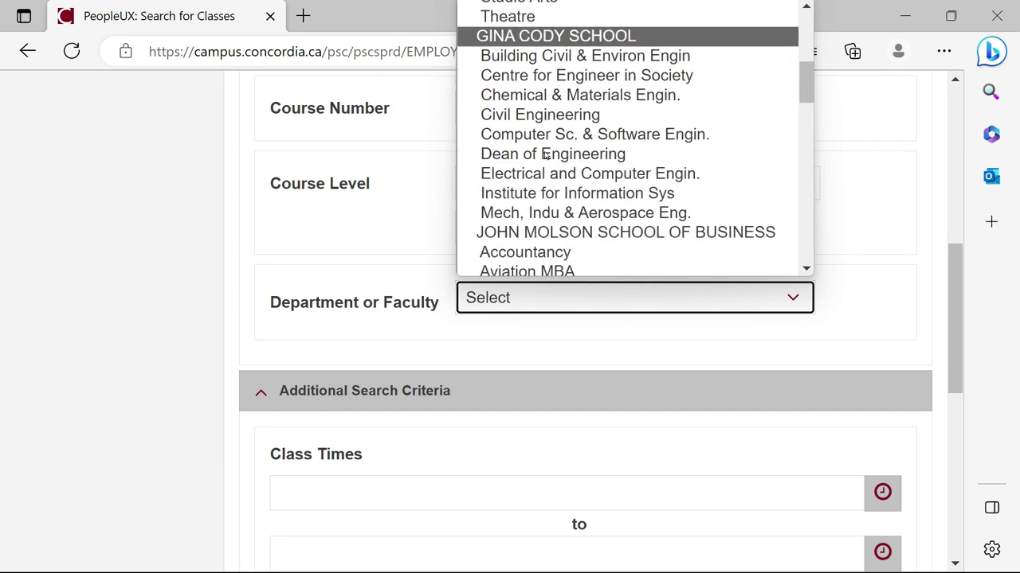
pyautogui.scroll(-1, 546, 156)
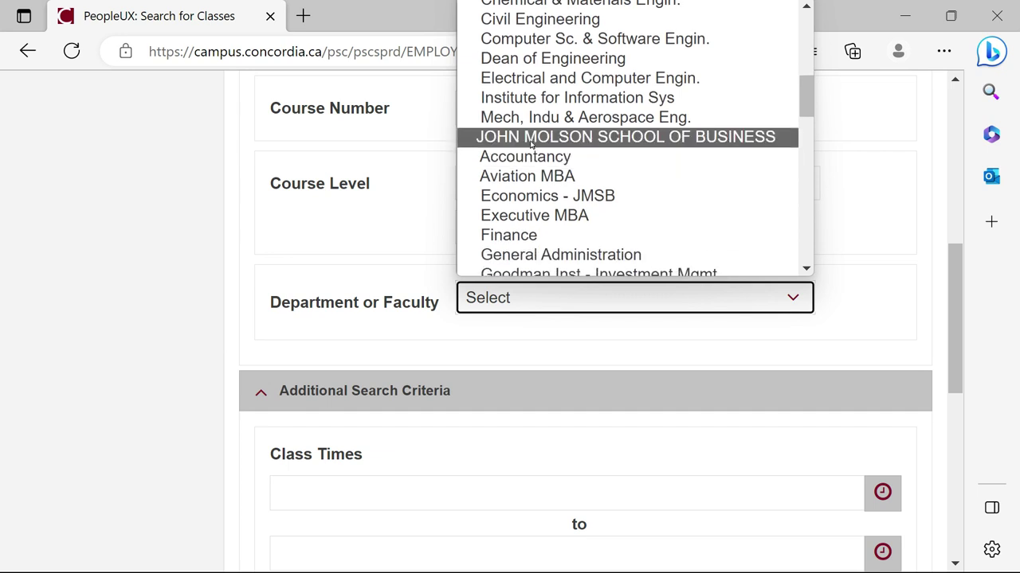
pyautogui.scroll(-6, 526, 142)
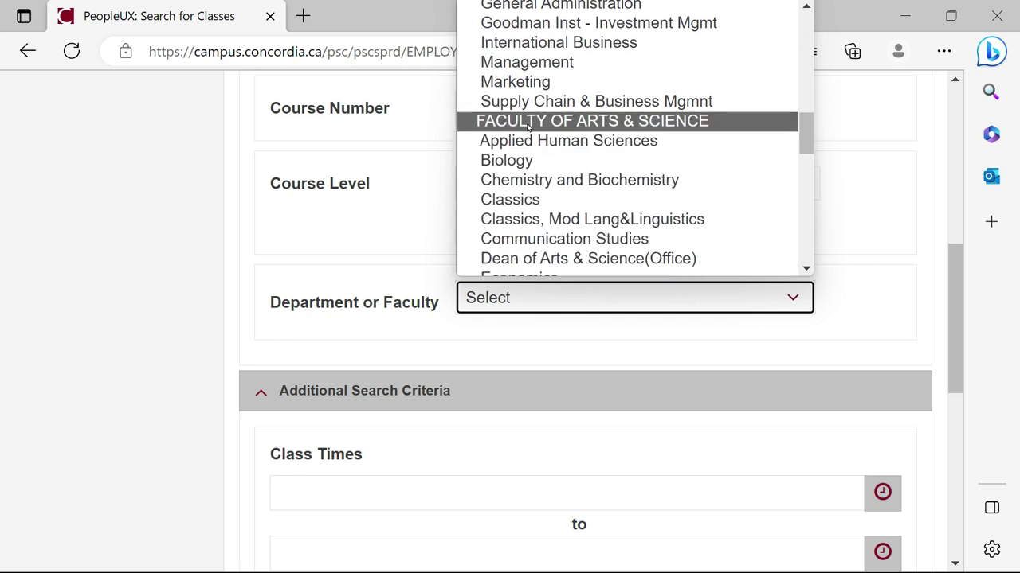
pyautogui.scroll(-2, 545, 76)
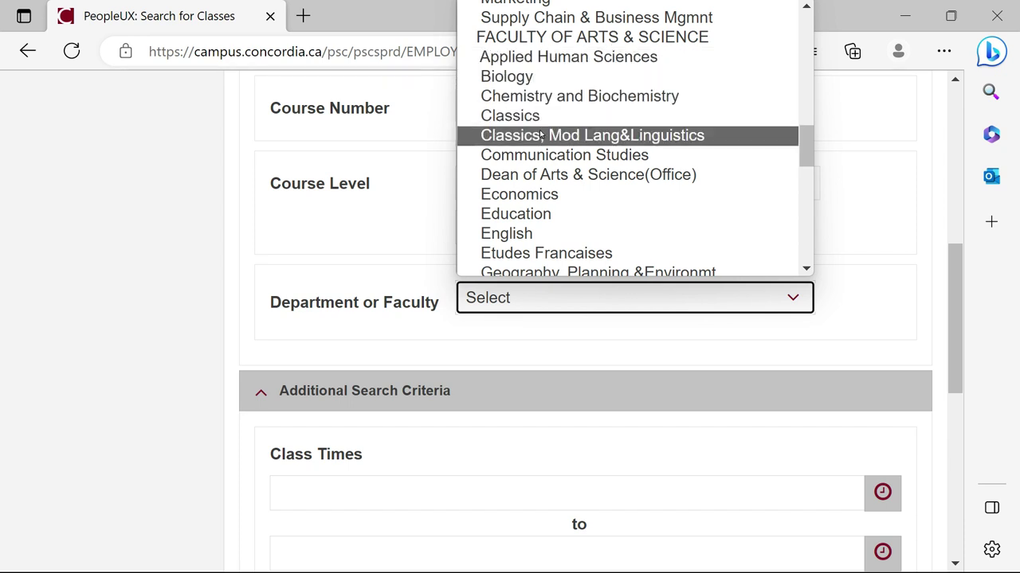
pyautogui.scroll(-2, 539, 136)
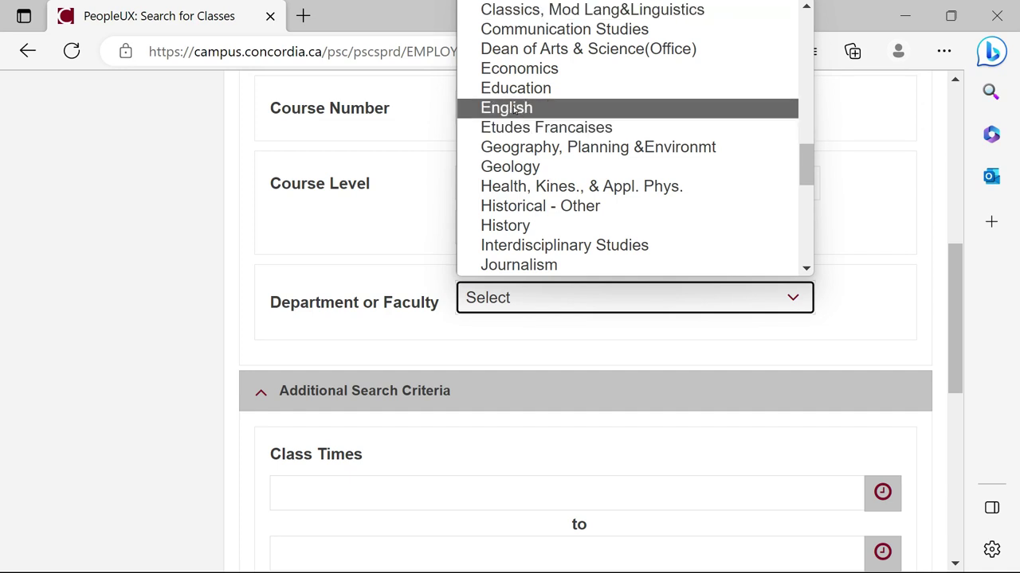
pyautogui.click(515, 108)
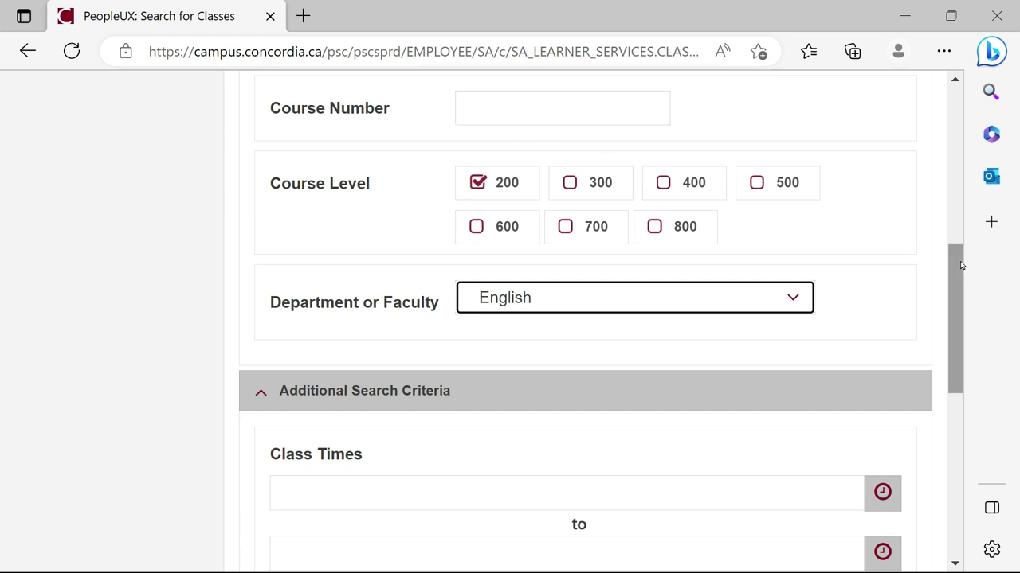
# Run the class search with the entered criteria, leaving the additional search criteria empty
pyautogui.moveTo(956, 273); pyautogui.dragTo(957, 297)
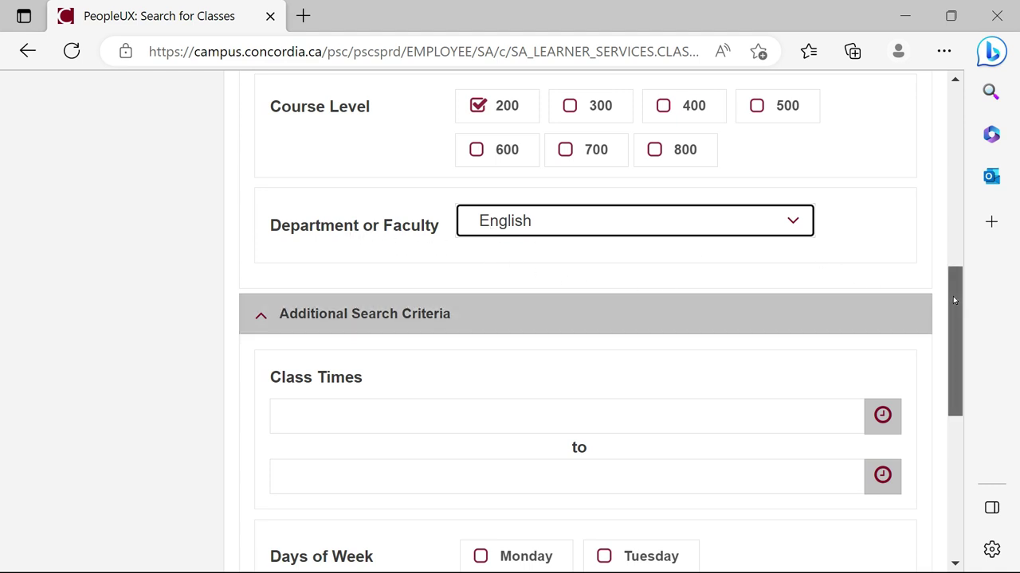
pyautogui.moveTo(953, 306); pyautogui.dragTo(958, 464)
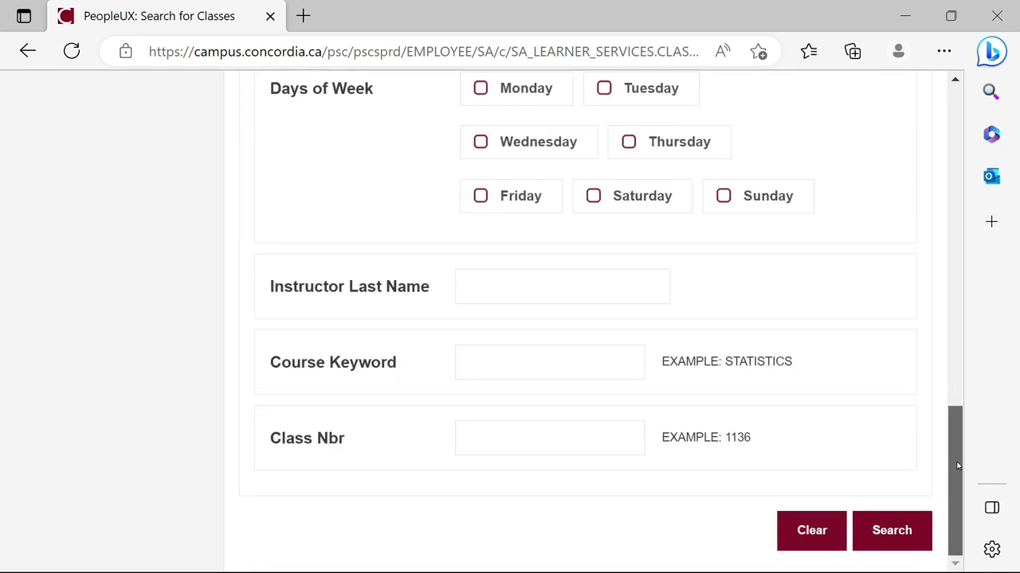
pyautogui.click(884, 540)
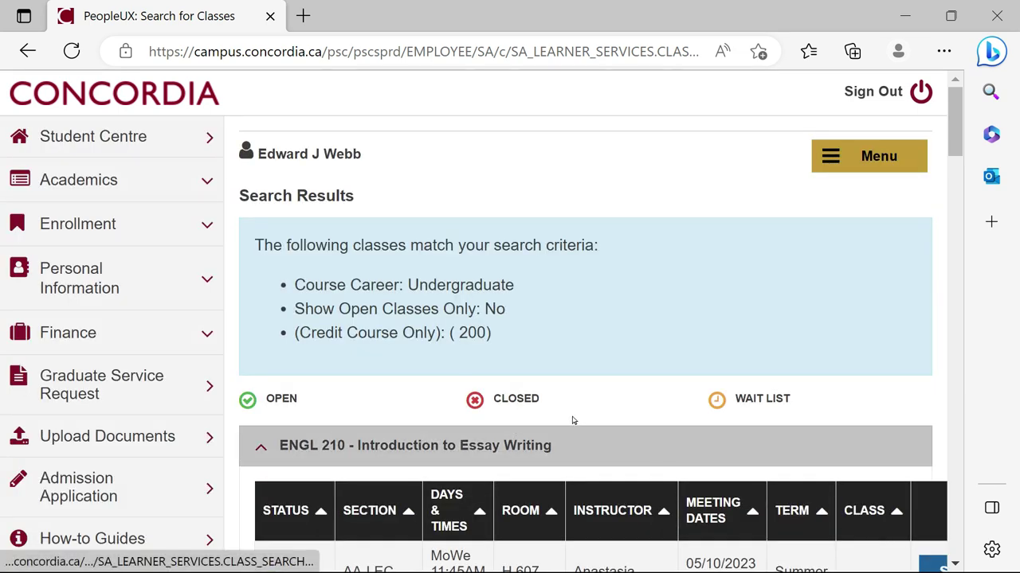
# Look through the English search results from ENGL 210 to ENGL 235, checking each section's status, schedule and class number
pyautogui.scroll(-3, 577, 416)
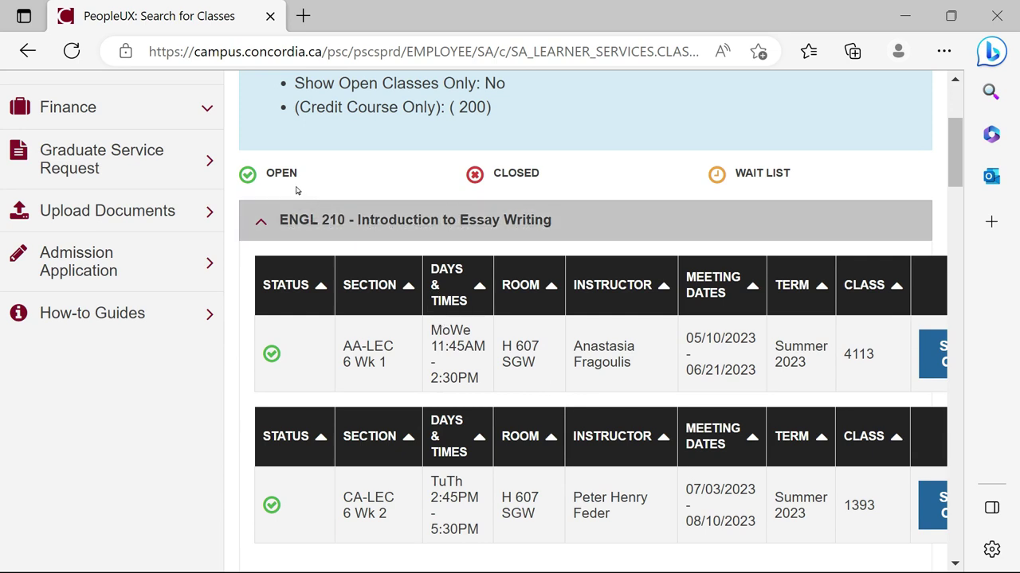
pyautogui.scroll(1, 299, 192)
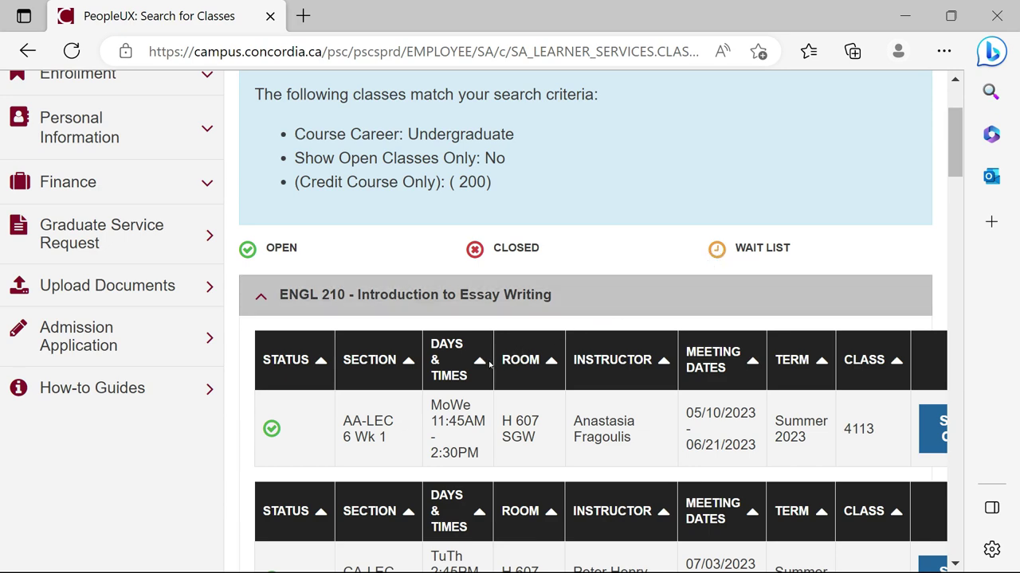
pyautogui.scroll(-3, 422, 326)
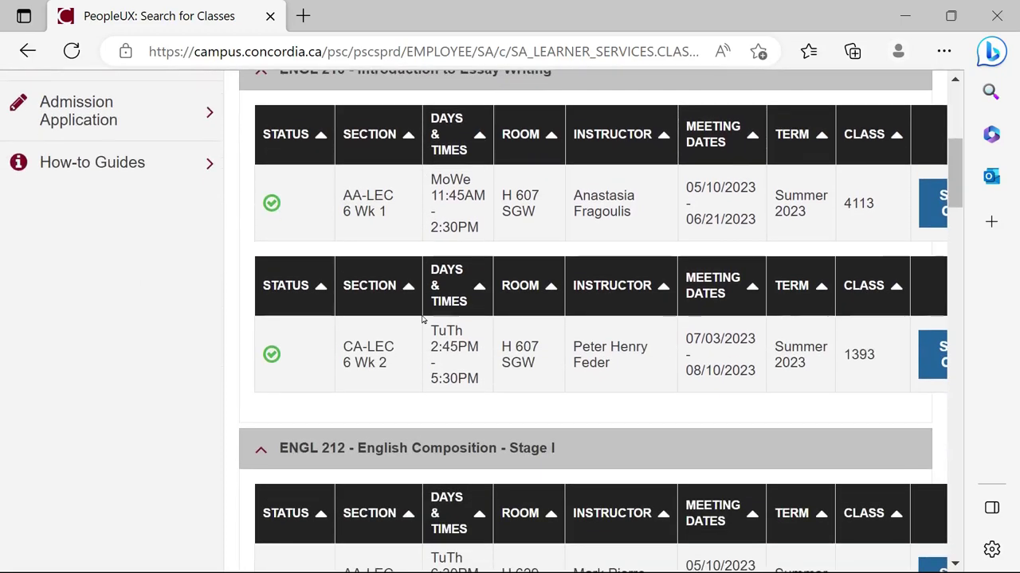
pyautogui.scroll(-8, 423, 319)
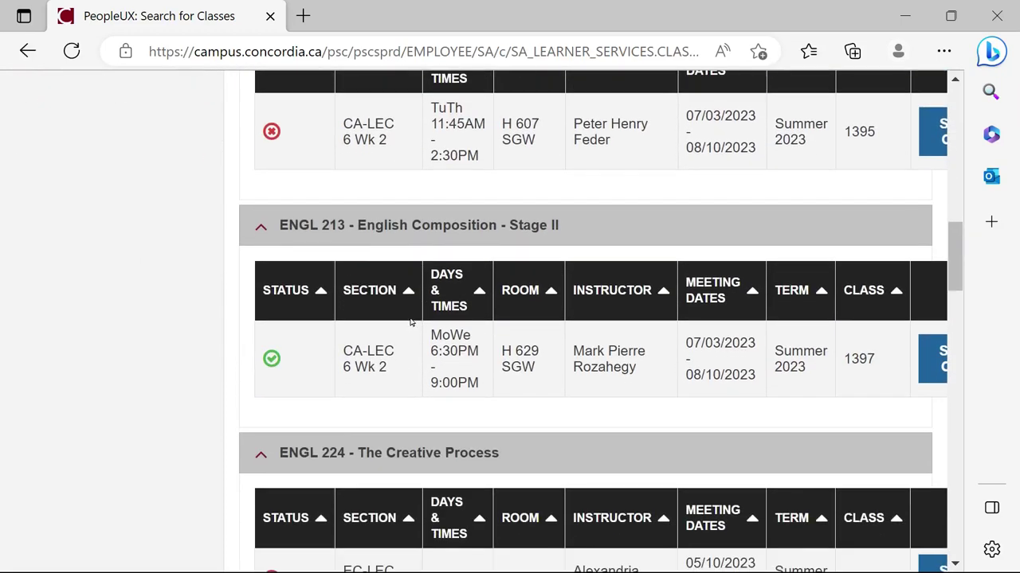
pyautogui.scroll(-4, 380, 324)
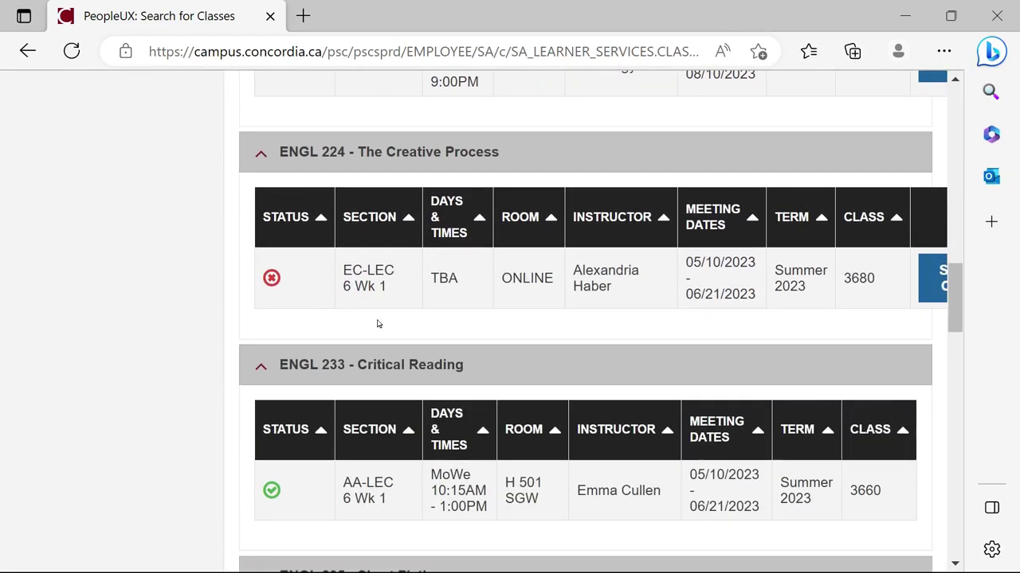
pyautogui.scroll(-2, 378, 324)
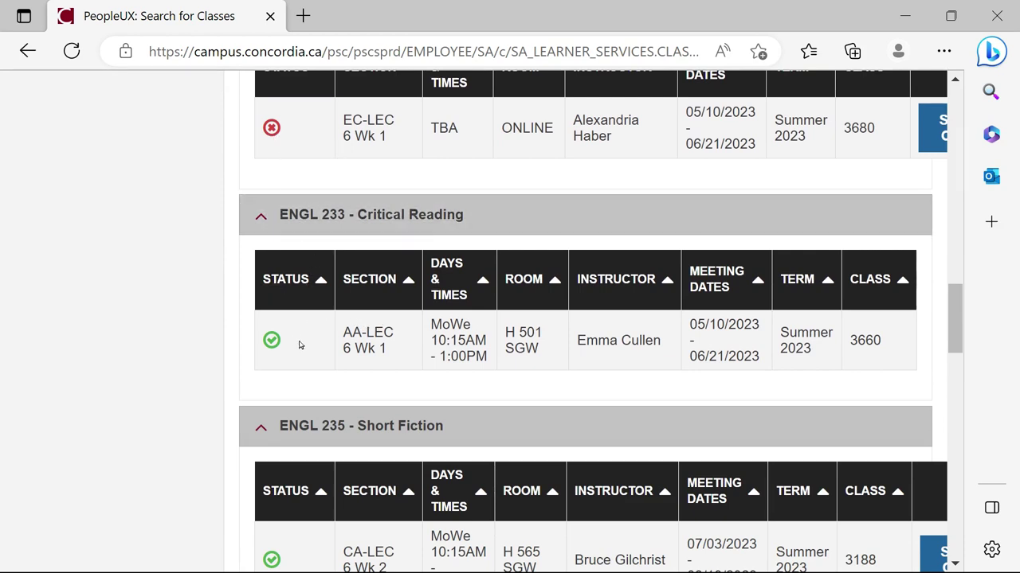
pyautogui.scroll(-2, 335, 352)
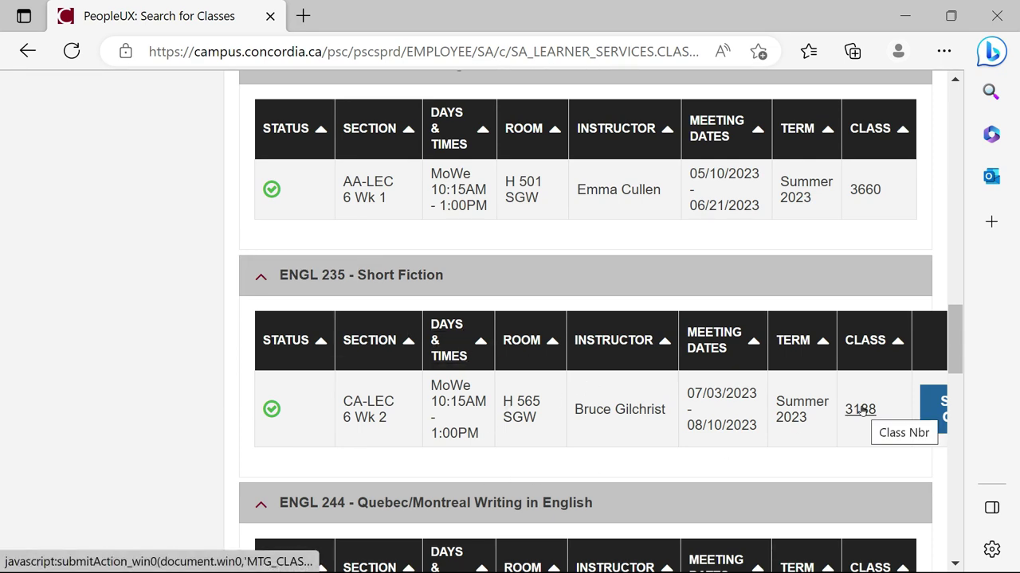
# Switch the browser to full screen and open the class details of section CA-LEC under ENGL 235 - Short Fiction
pyautogui.press('F11')
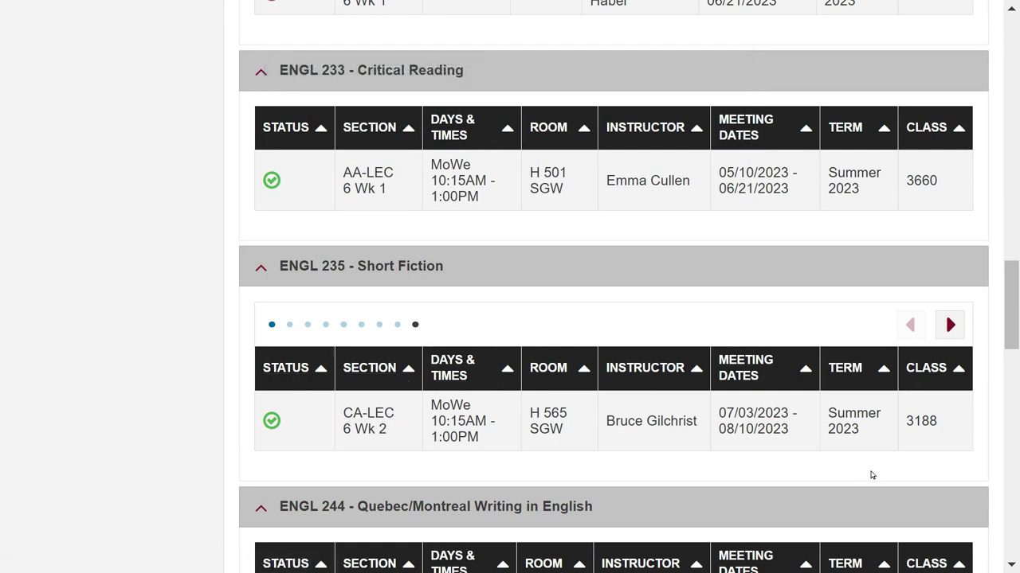
pyautogui.click(949, 325)
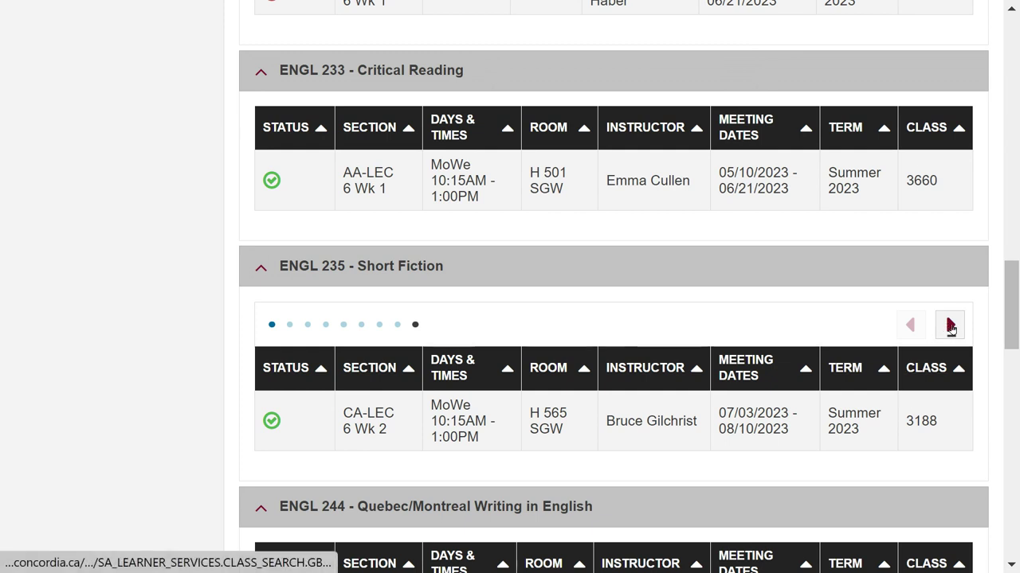
pyautogui.click(904, 430)
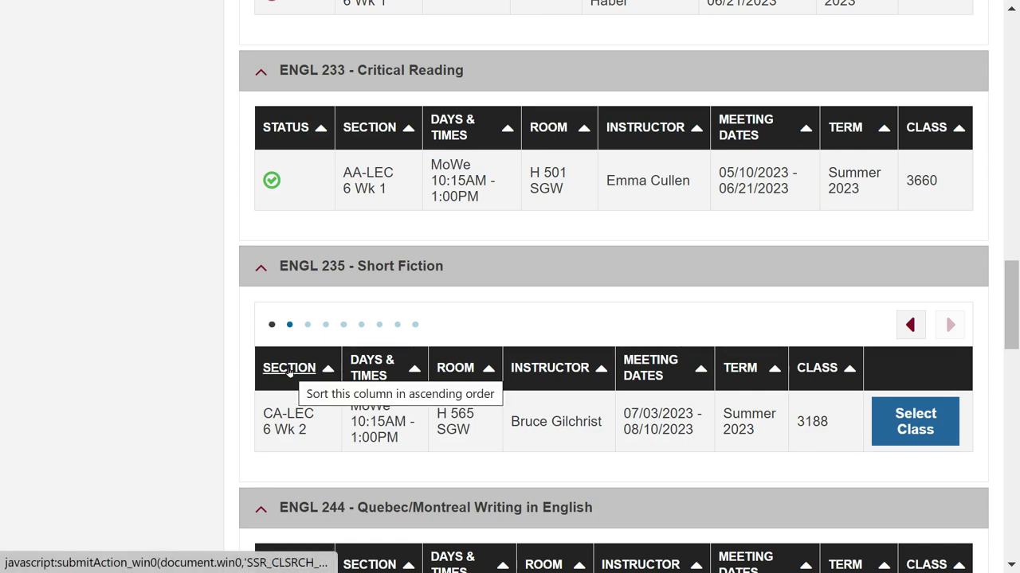
pyautogui.click(289, 426)
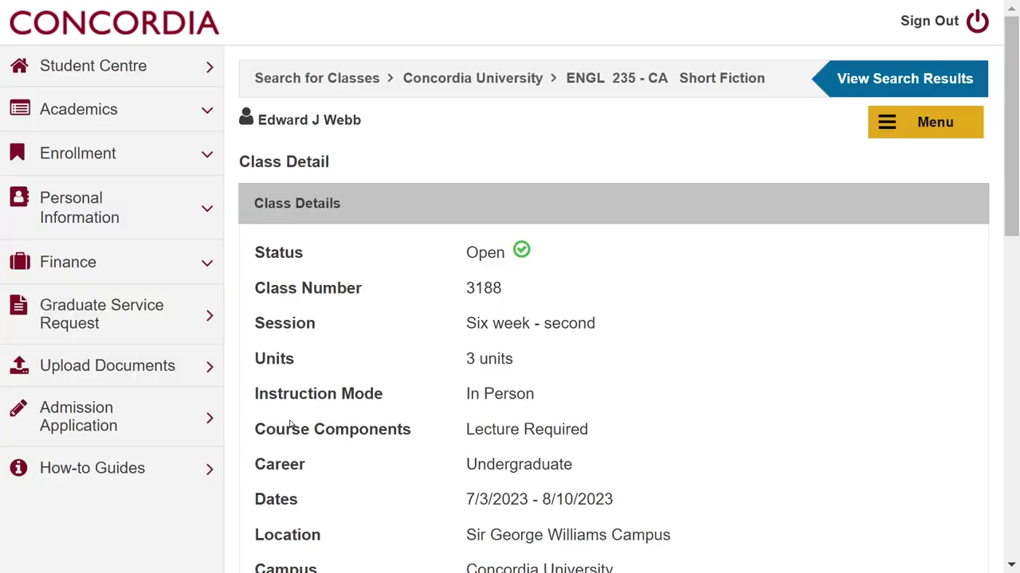
# Read the class details and meeting information of ENGL 235, down to the Class Availability section
pyautogui.scroll(-2, 610, 353)
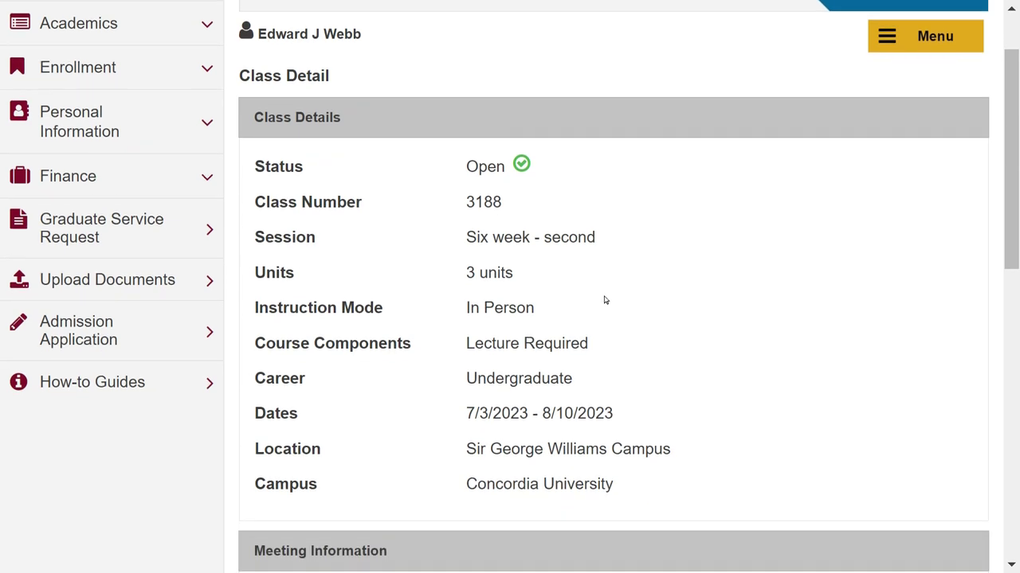
pyautogui.scroll(-3, 607, 285)
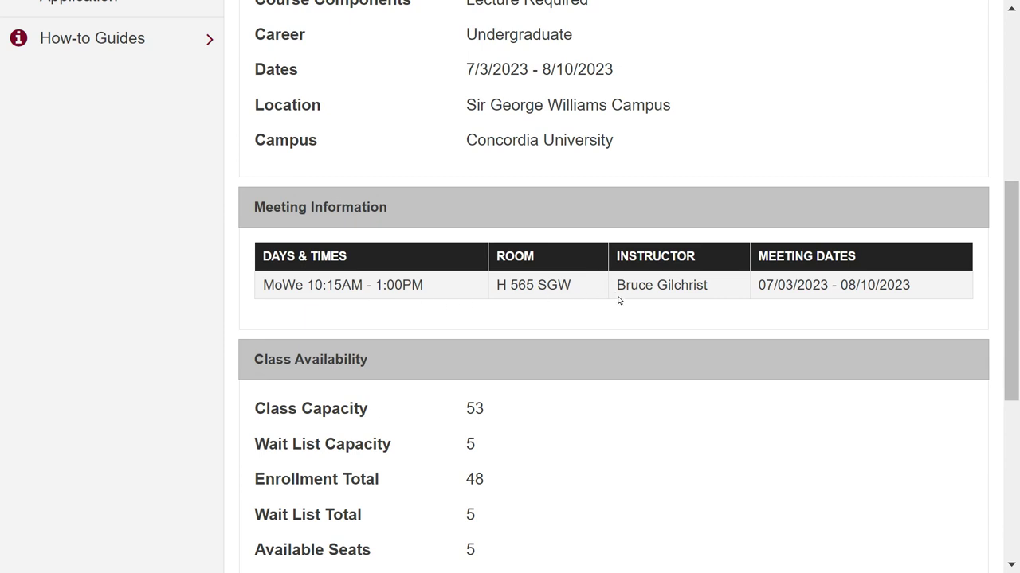
pyautogui.scroll(-1, 619, 300)
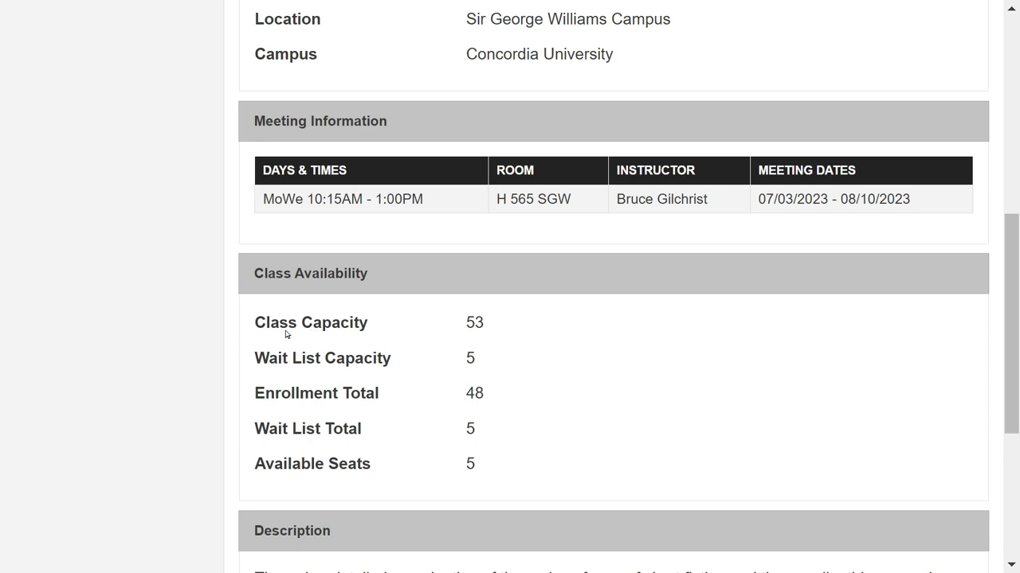
pyautogui.scroll(2, 257, 325)
pyautogui.click(251, 352)
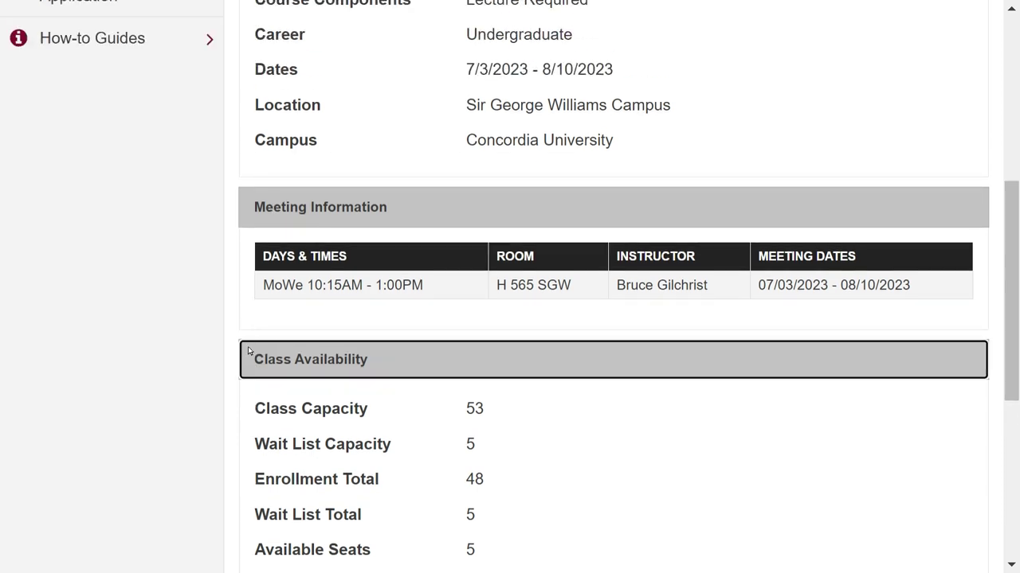
# Highlight the Class Capacity, Enrollment Total and Available Seats rows of ENGL 235 to compare capacity with enrollment
pyautogui.moveTo(259, 409); pyautogui.dragTo(491, 418)
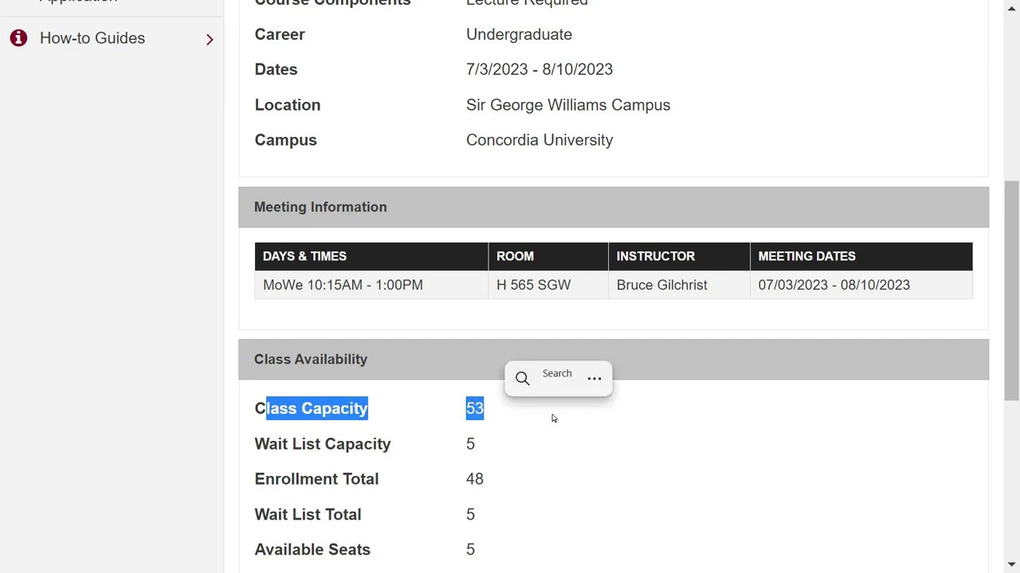
pyautogui.scroll(-4, 550, 417)
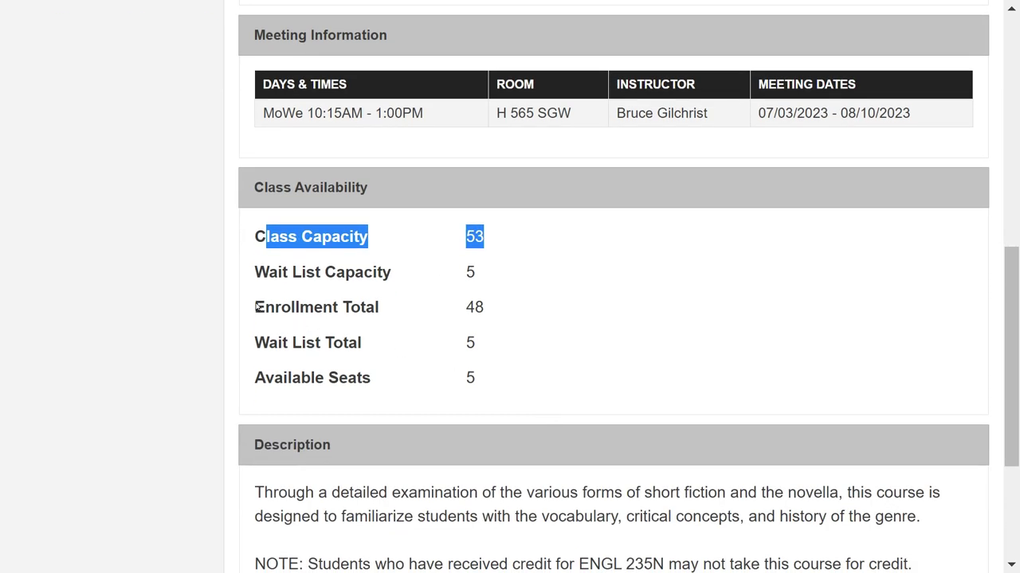
pyautogui.moveTo(257, 308); pyautogui.dragTo(473, 314)
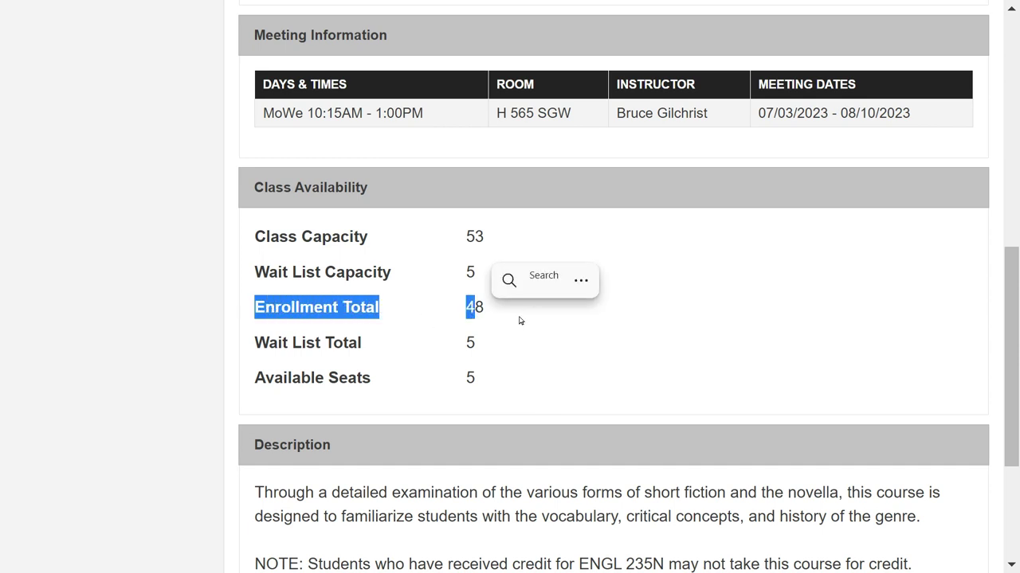
pyautogui.click(502, 316)
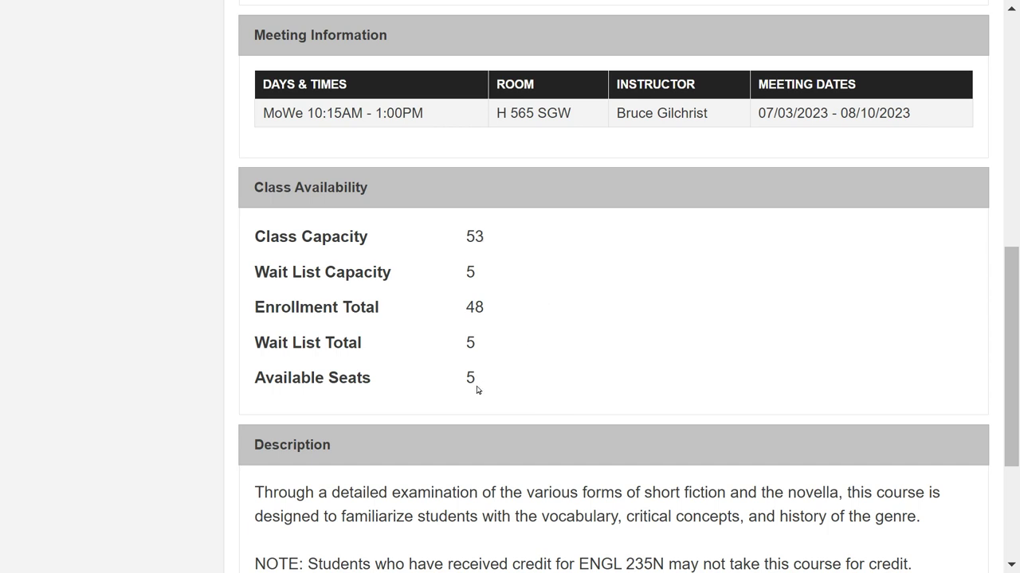
pyautogui.moveTo(257, 376); pyautogui.dragTo(473, 389)
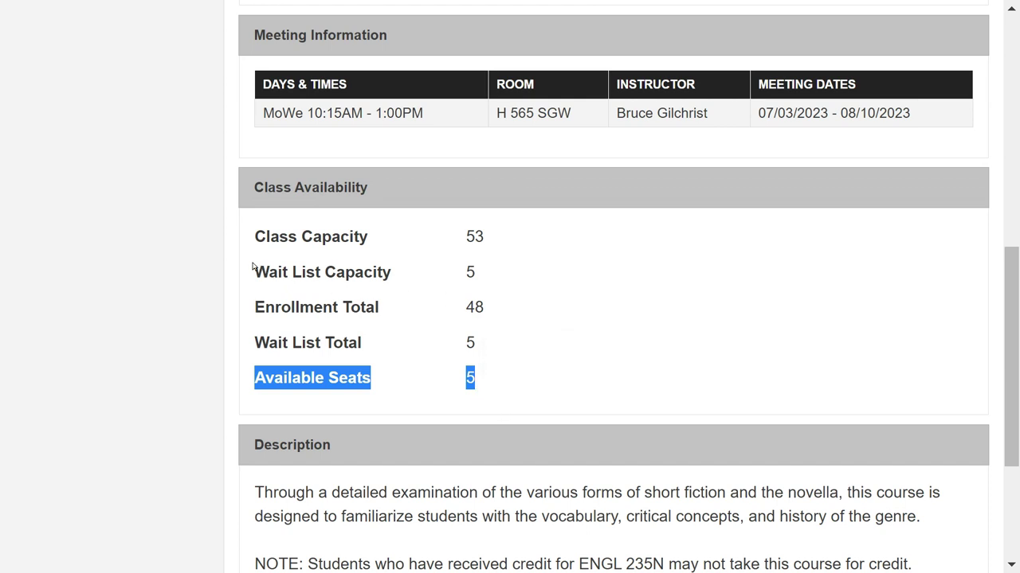
# Highlight the Wait List Capacity, Wait List Total and Available Seats rows to check the wait list of ENGL 235
pyautogui.moveTo(251, 272); pyautogui.dragTo(475, 273)
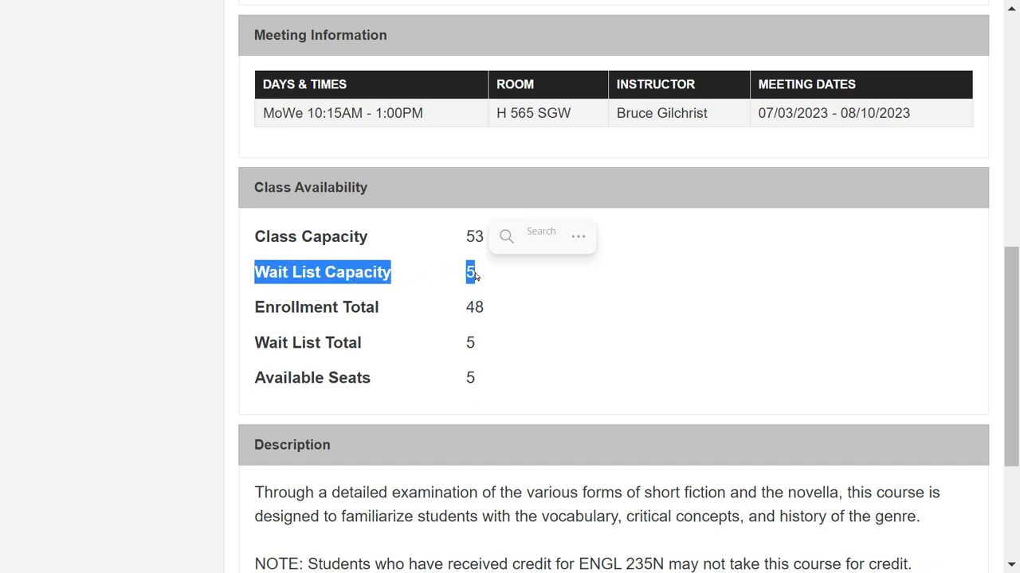
pyautogui.click(258, 343)
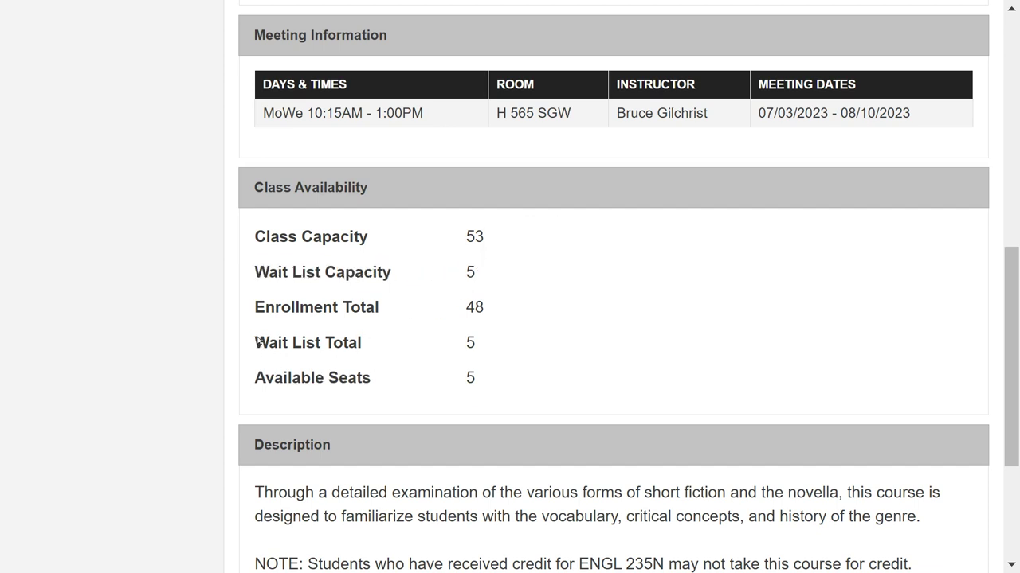
pyautogui.moveTo(260, 342); pyautogui.dragTo(475, 348)
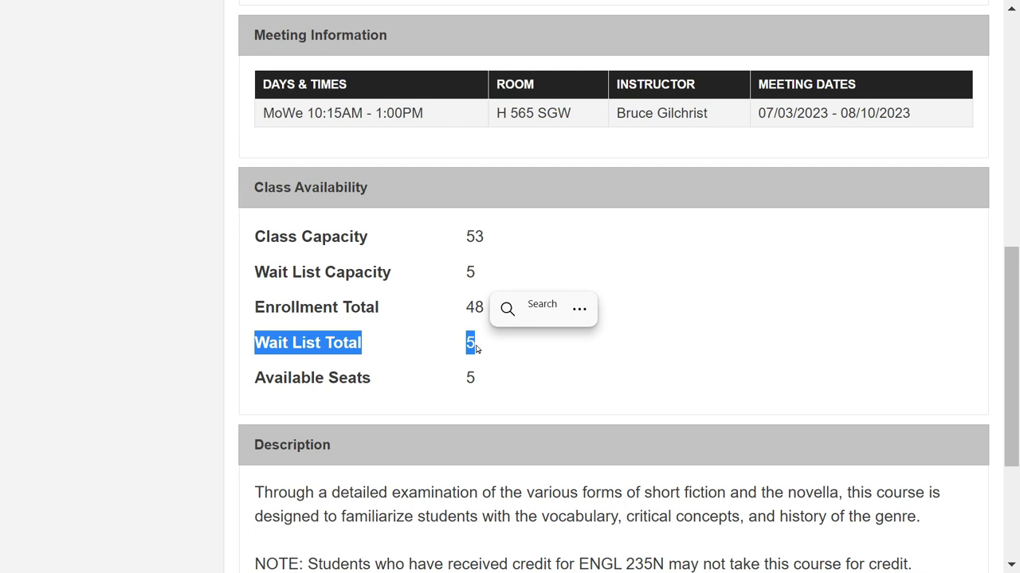
pyautogui.click(535, 365)
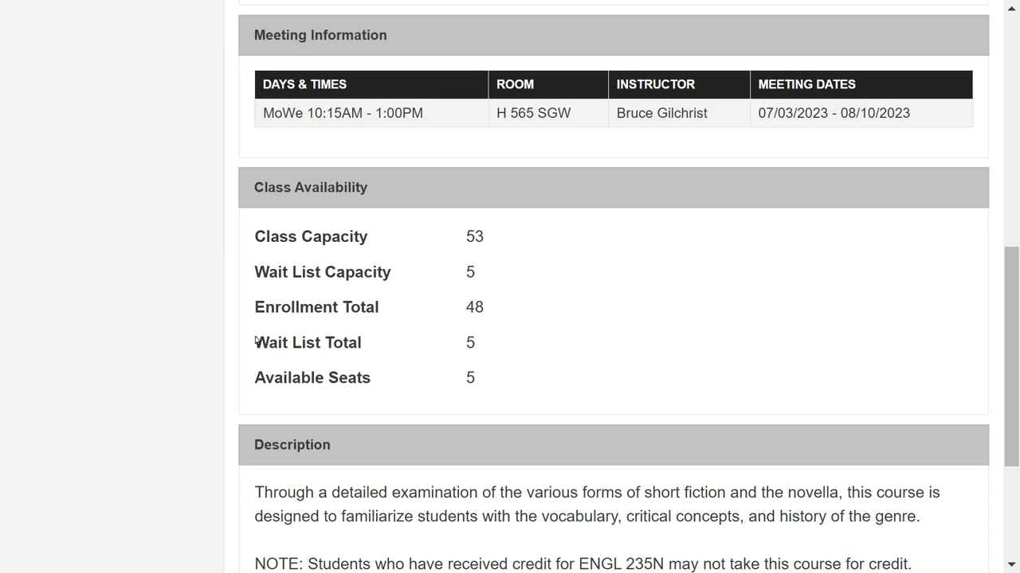
pyautogui.moveTo(254, 343); pyautogui.dragTo(478, 347)
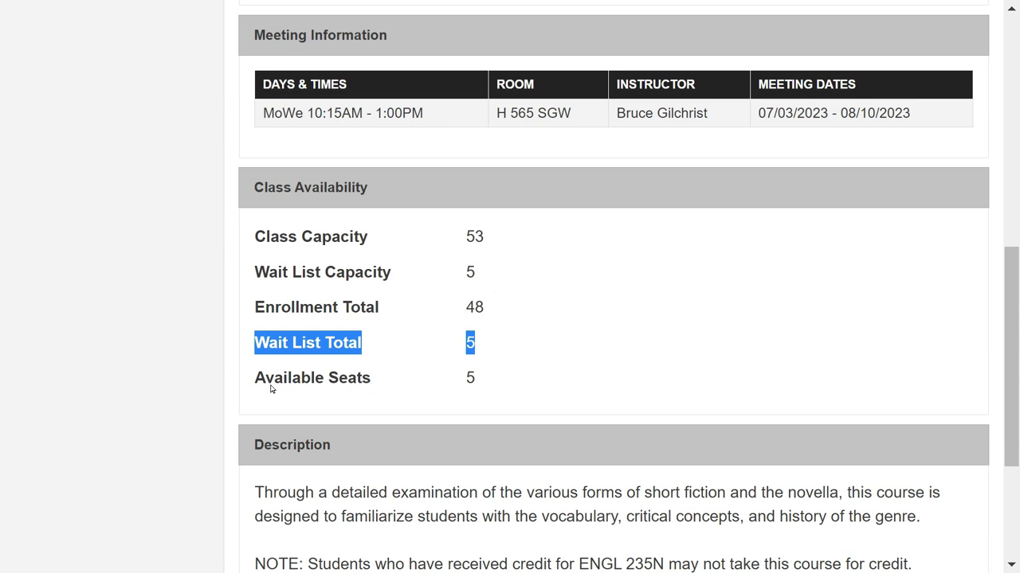
pyautogui.moveTo(256, 379); pyautogui.dragTo(557, 375)
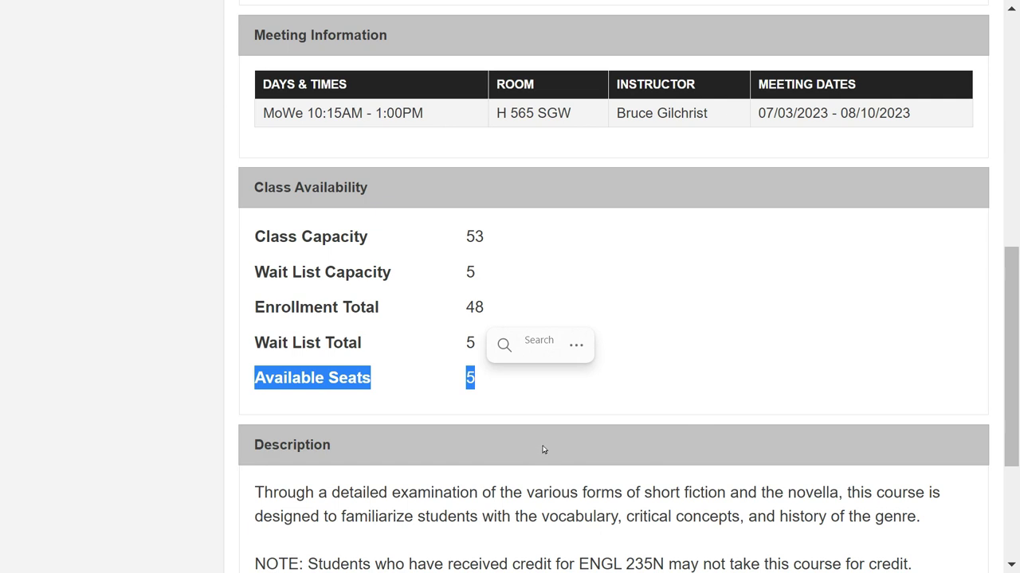
# Check the description and textbook information of ENGL 235 and return to the search results
pyautogui.scroll(-1, 643, 406)
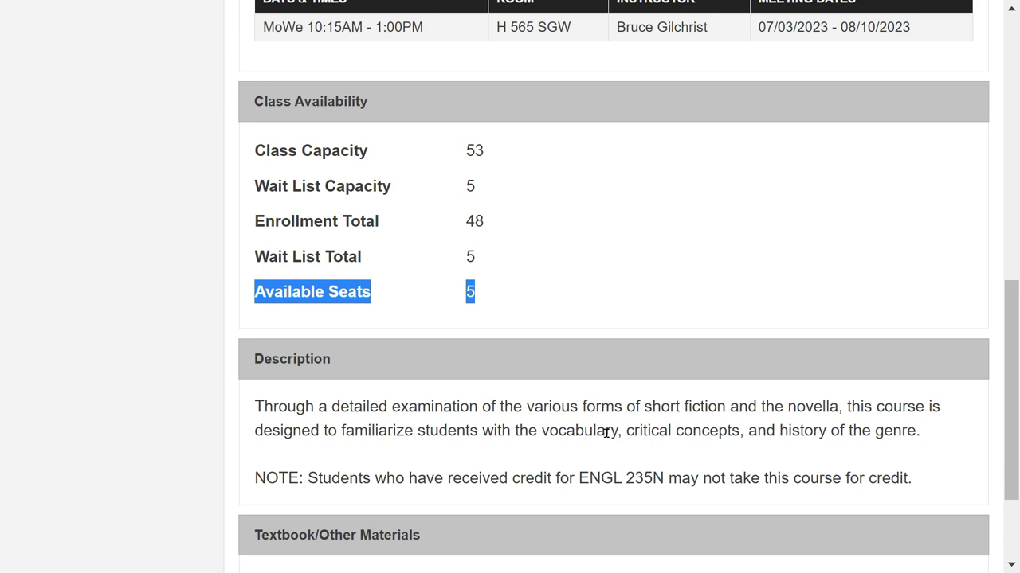
pyautogui.scroll(-2, 607, 433)
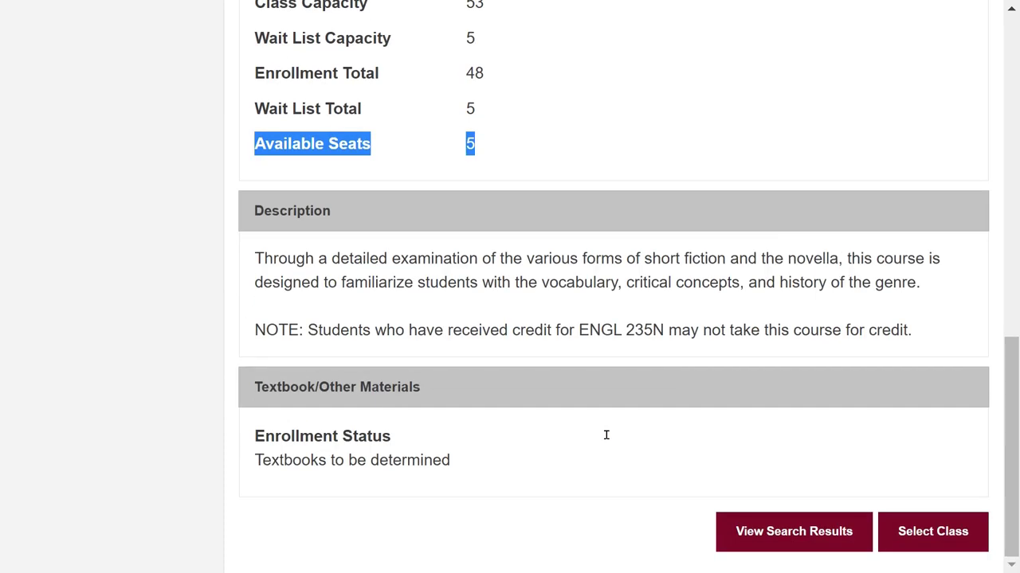
pyautogui.click(800, 538)
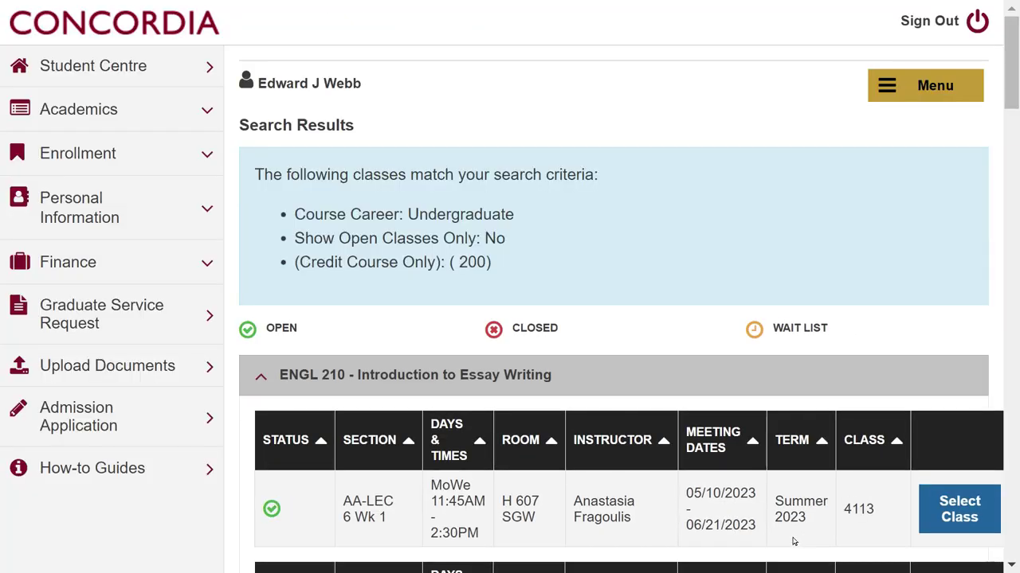
# Open the class details of section CA-LEC under ENGL 262 - British Literature from 1660 to 1900
pyautogui.scroll(-1, 577, 419)
pyautogui.scroll(-12, 576, 419)
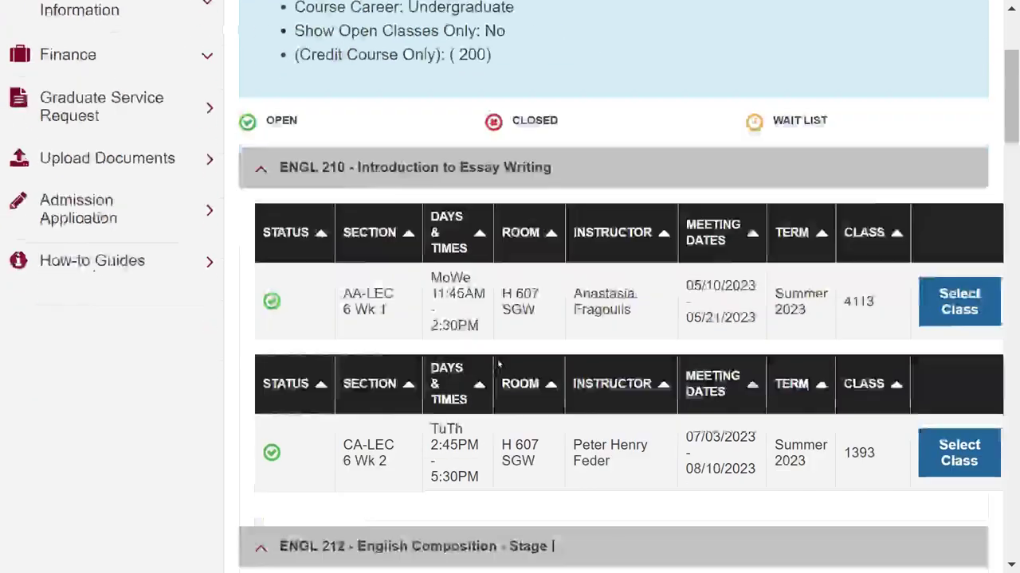
pyautogui.scroll(-10, 484, 370)
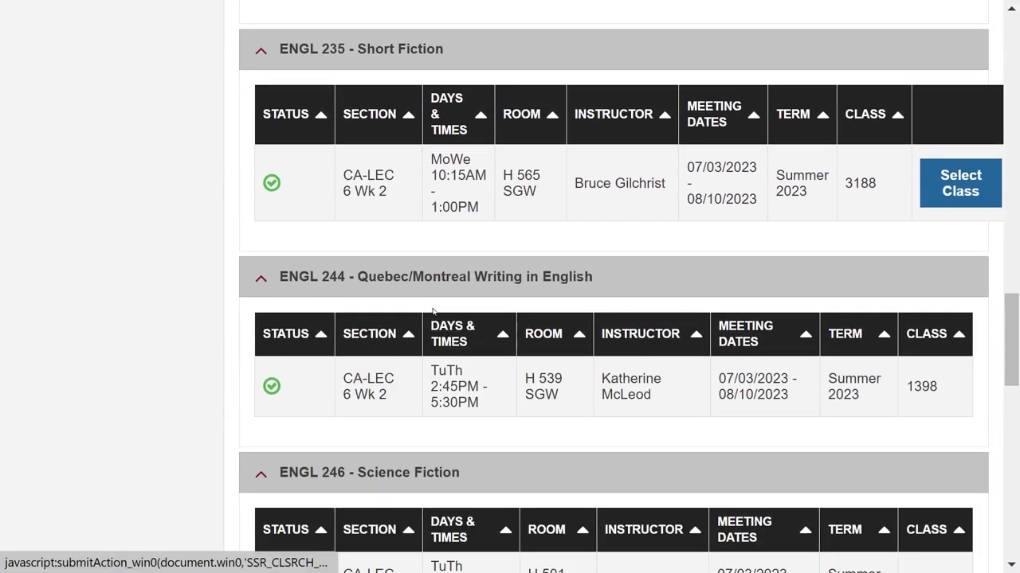
pyautogui.scroll(-6, 434, 319)
pyautogui.scroll(-2, 418, 303)
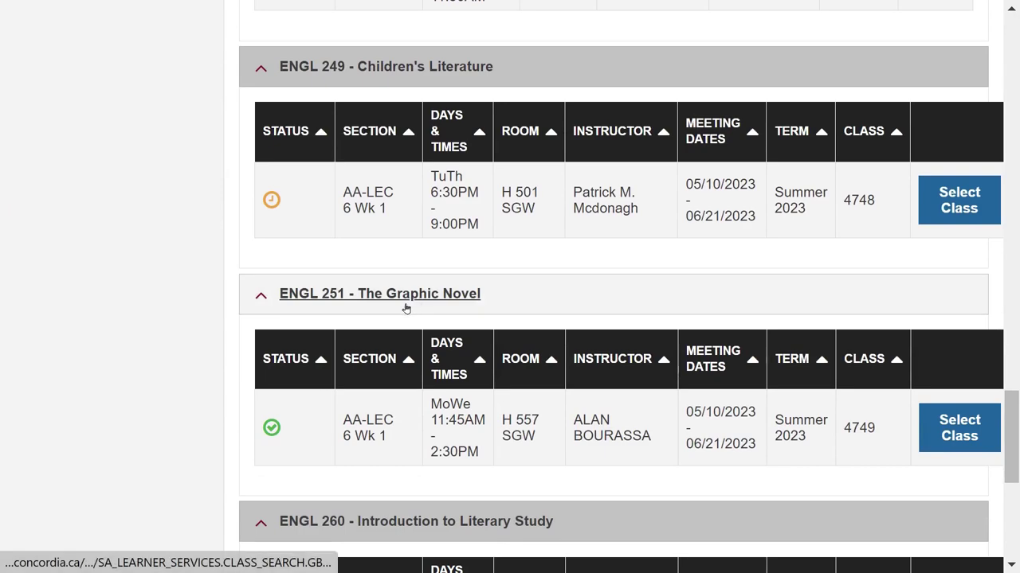
pyautogui.scroll(-6, 400, 307)
pyautogui.scroll(-1, 400, 307)
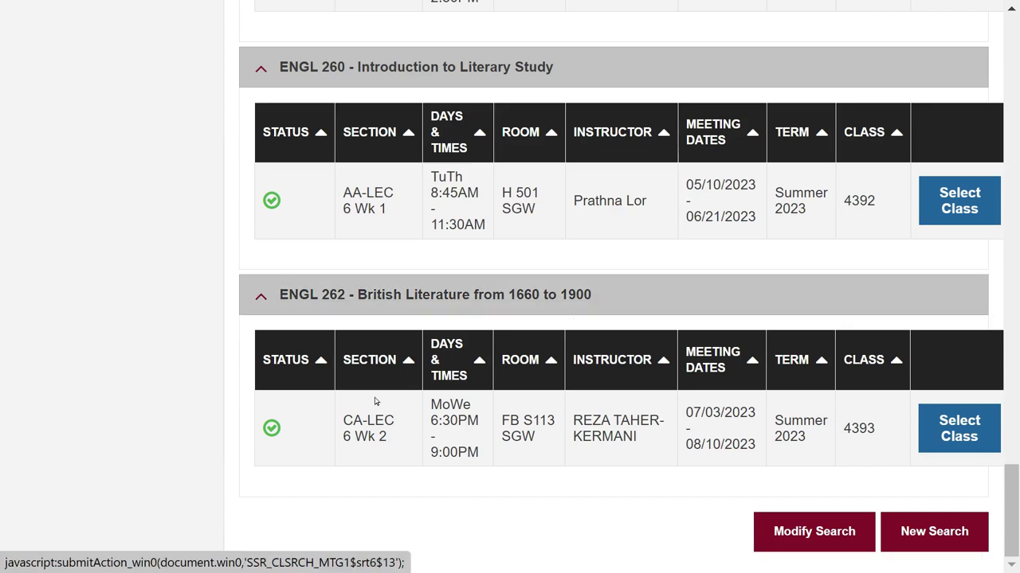
pyautogui.moveTo(271, 429)
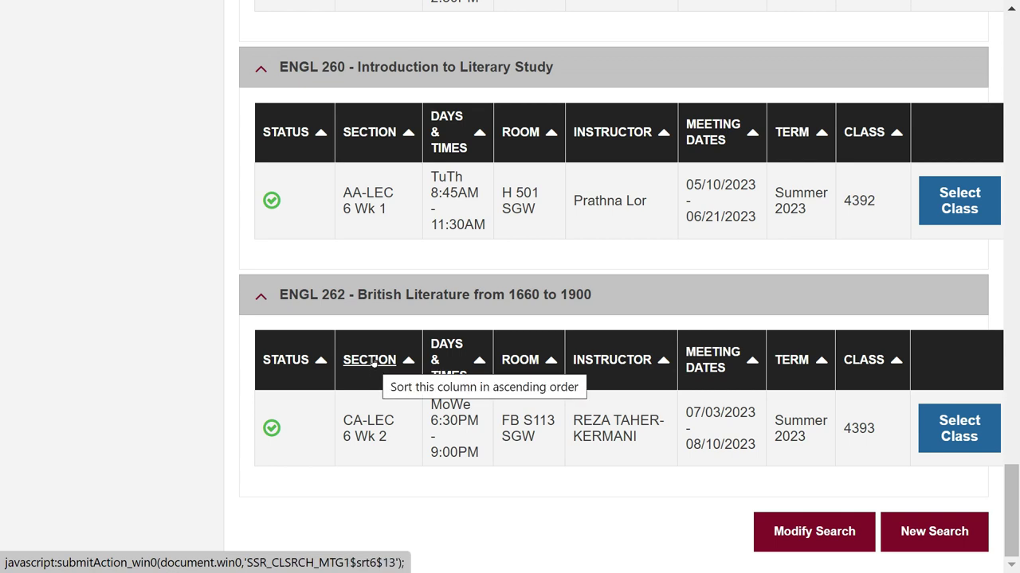
pyautogui.click(368, 435)
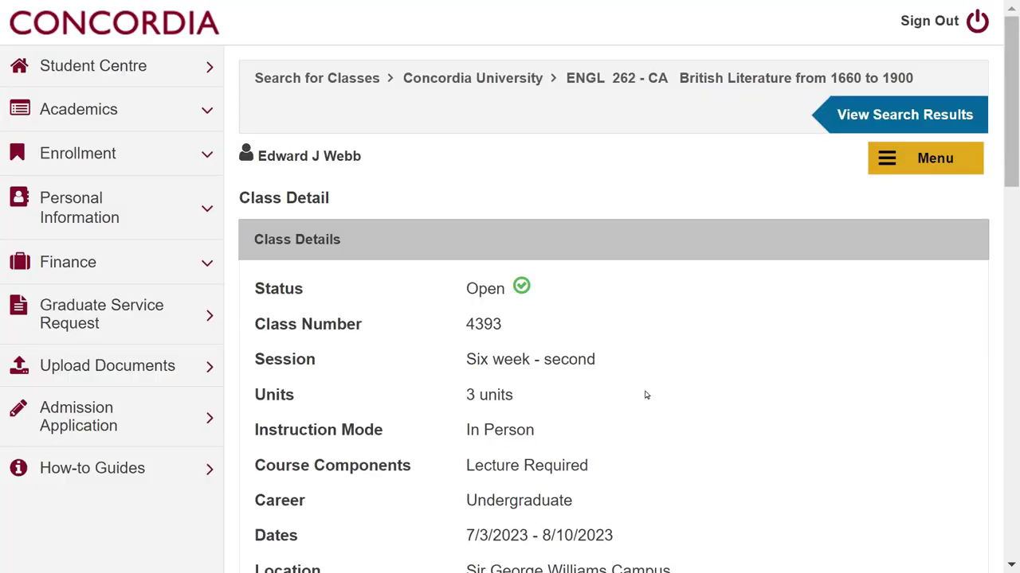
# Review the meeting information and requirements of ENGL 262, and highlight its Class Capacity, Enrollment Total and Available Seats rows
pyautogui.scroll(-4, 695, 334)
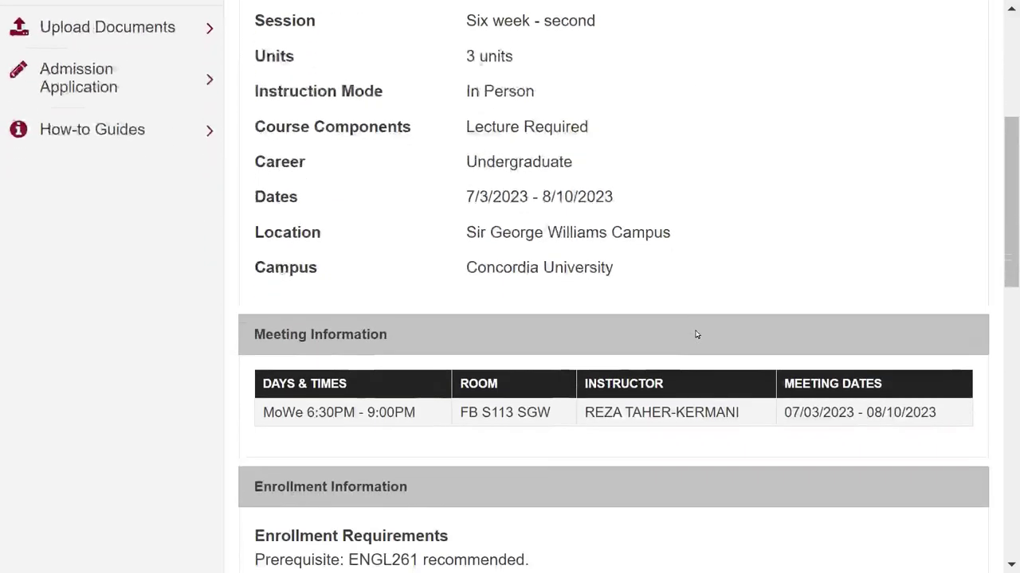
pyautogui.scroll(-2, 695, 335)
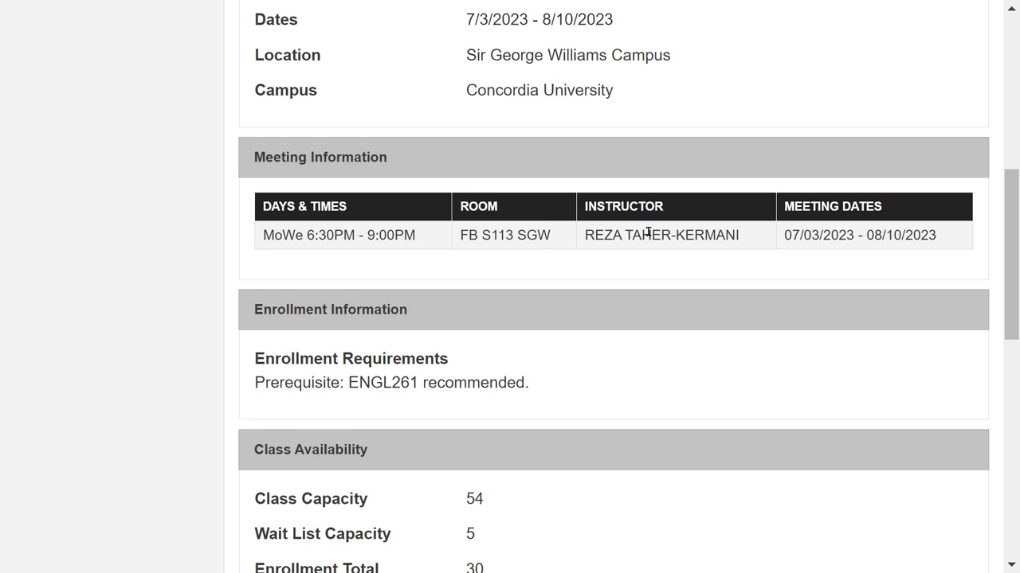
pyautogui.scroll(1, 806, 259)
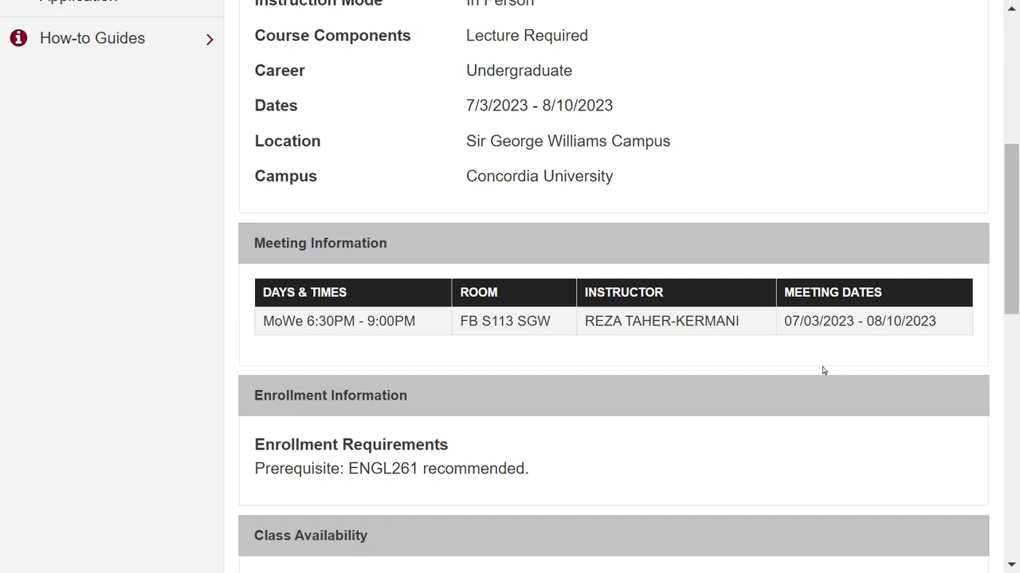
pyautogui.scroll(-2, 574, 374)
pyautogui.scroll(-3, 575, 375)
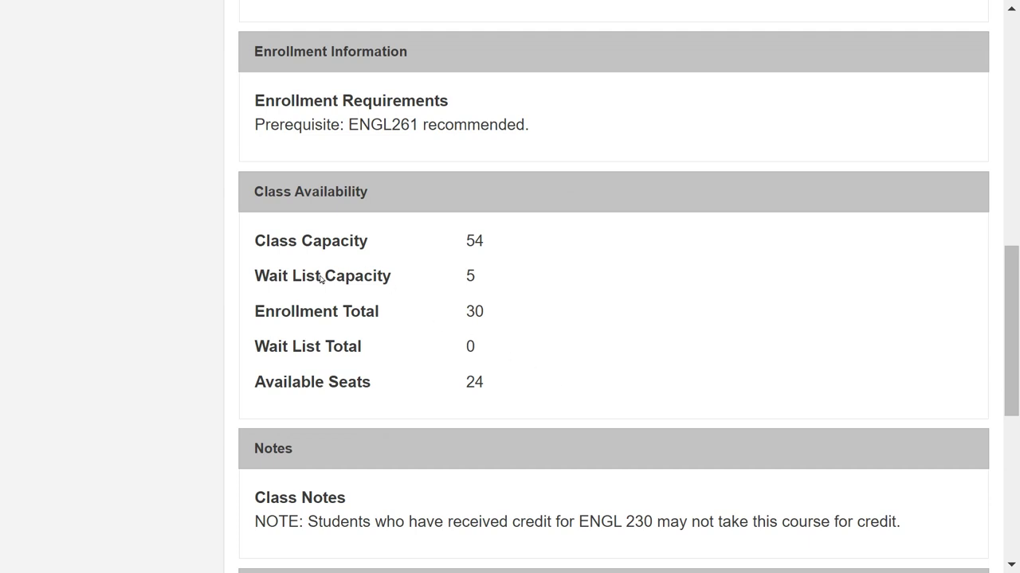
pyautogui.moveTo(253, 241); pyautogui.dragTo(493, 245)
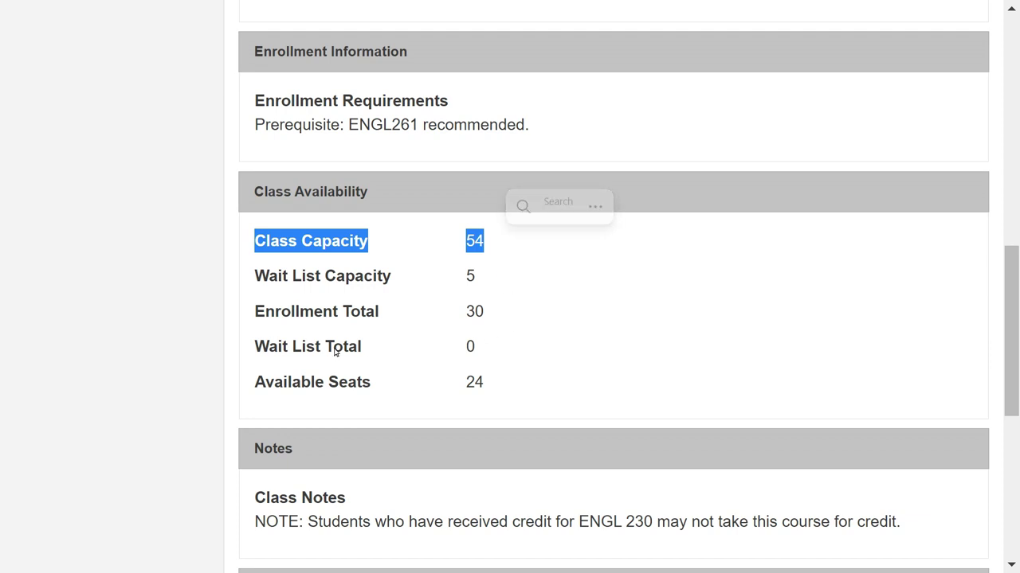
pyautogui.moveTo(251, 311); pyautogui.dragTo(494, 317)
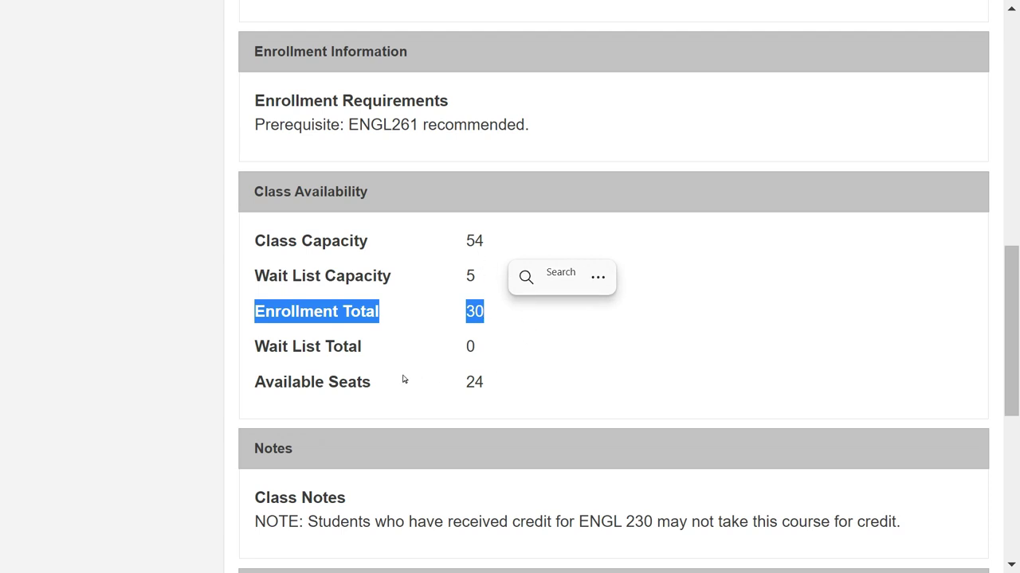
pyautogui.moveTo(252, 383); pyautogui.dragTo(487, 388)
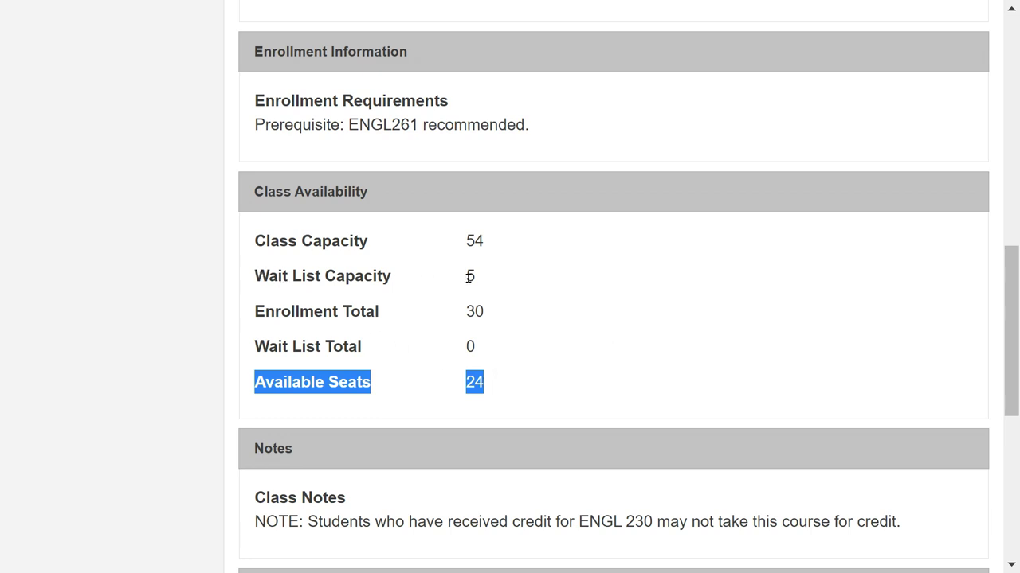
# Highlight the Wait List Capacity and Wait List Total rows of ENGL 262 to check its wait list
pyautogui.moveTo(257, 276); pyautogui.dragTo(477, 277)
pyautogui.moveTo(257, 346); pyautogui.dragTo(363, 349)
pyautogui.moveTo(469, 350); pyautogui.dragTo(491, 353)
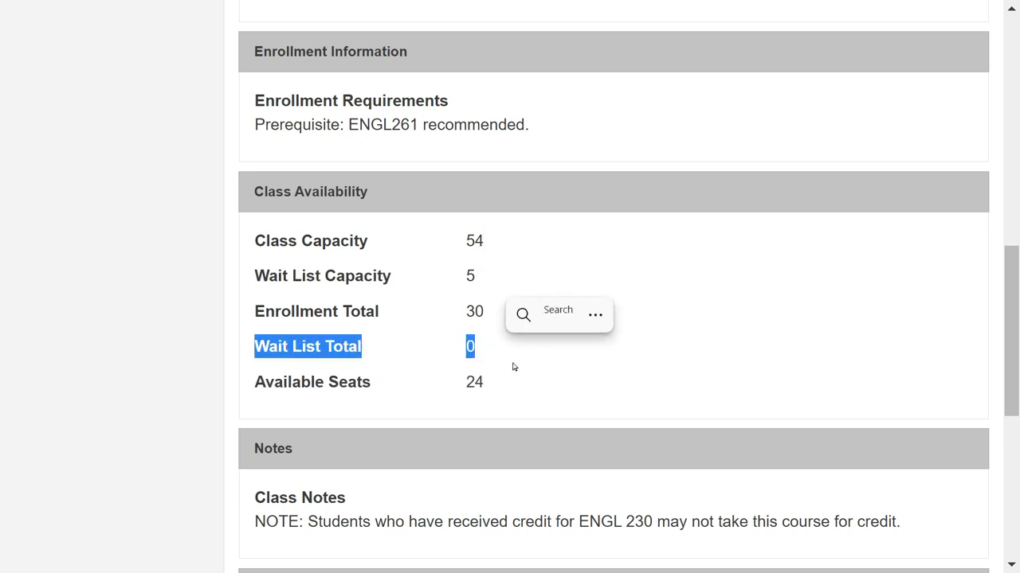
# Read the class notes and description of ENGL 262, highlighting the prerequisite ENGL 261 and the word "recommended"
pyautogui.scroll(-3, 567, 357)
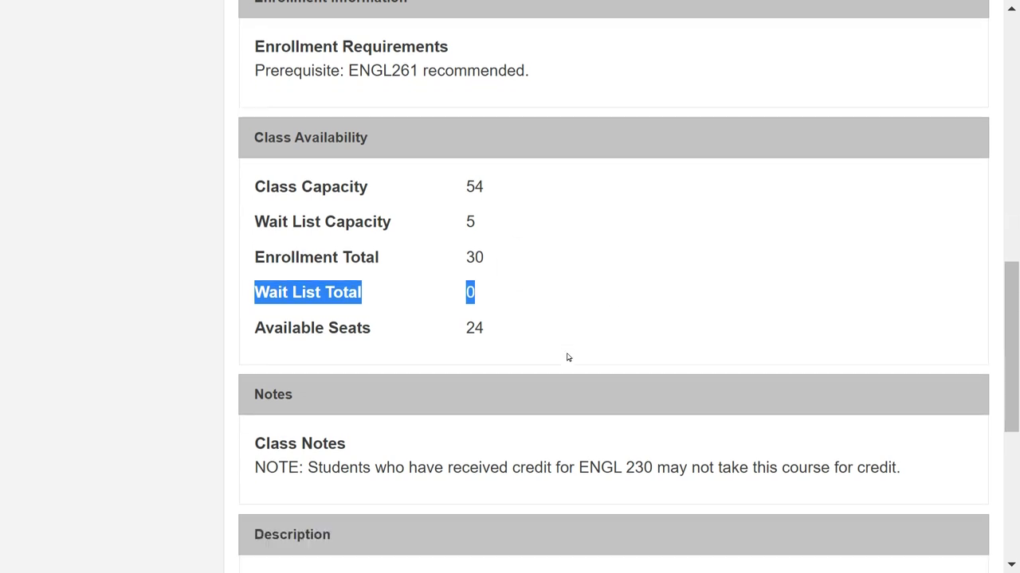
pyautogui.scroll(-3, 531, 344)
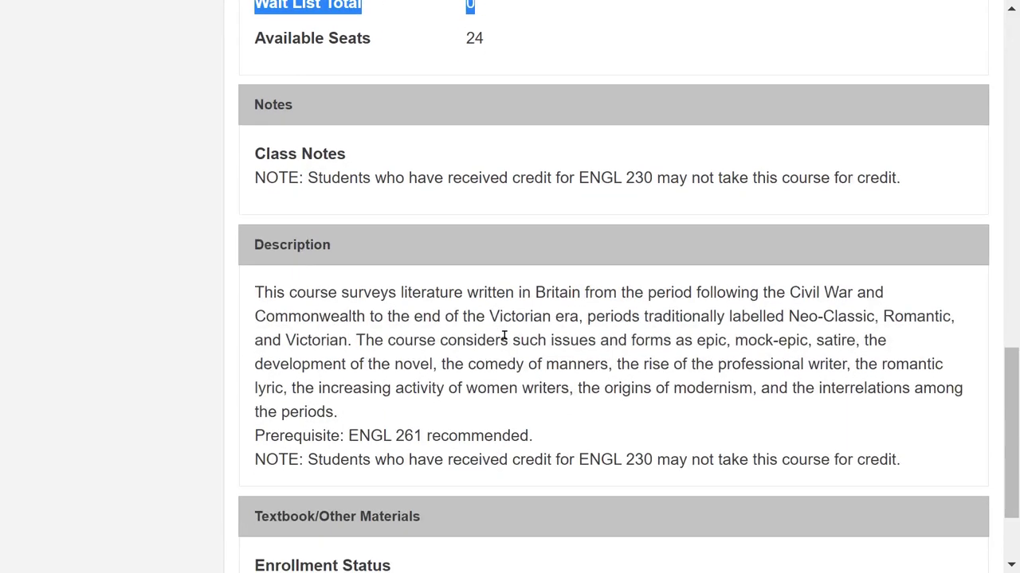
pyautogui.scroll(-2, 494, 333)
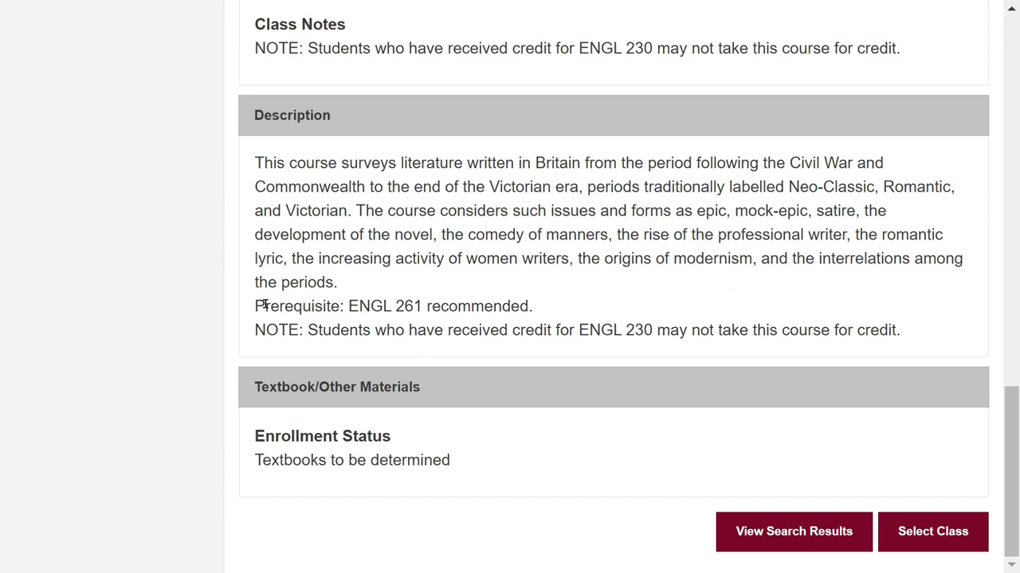
pyautogui.moveTo(256, 306); pyautogui.dragTo(423, 312)
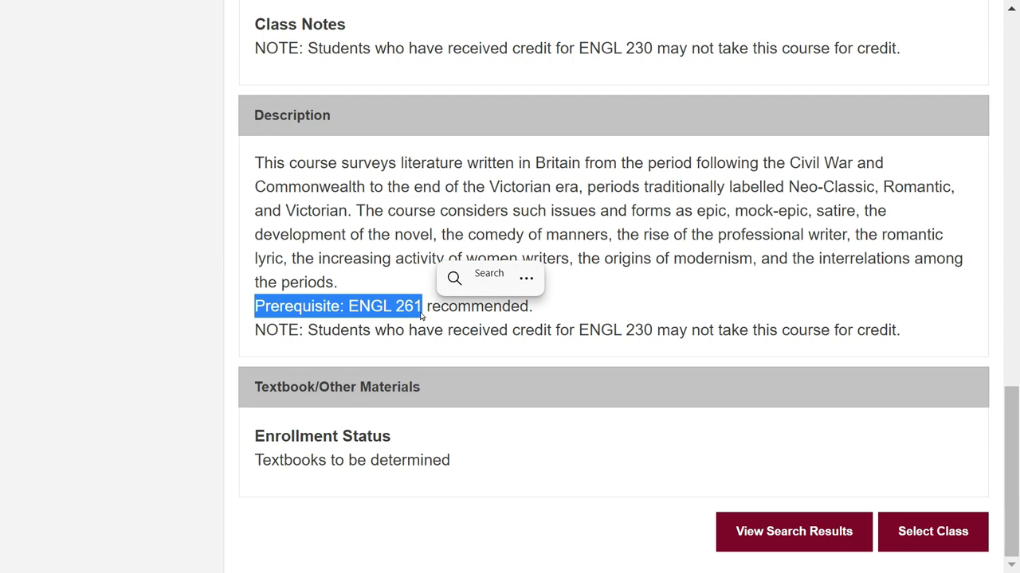
pyautogui.scroll(2, 422, 316)
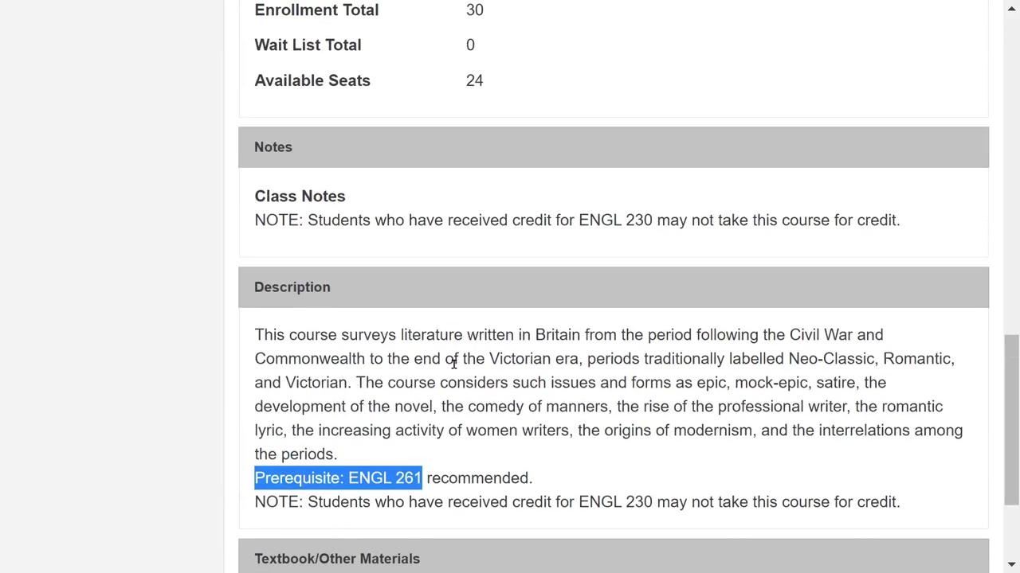
pyautogui.scroll(-1, 455, 359)
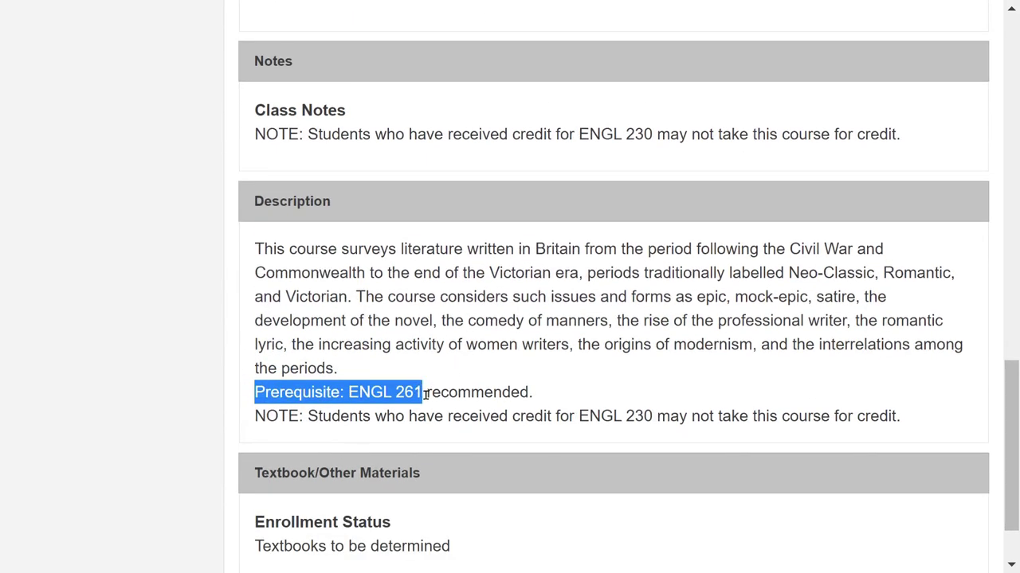
pyautogui.moveTo(426, 394); pyautogui.dragTo(530, 396)
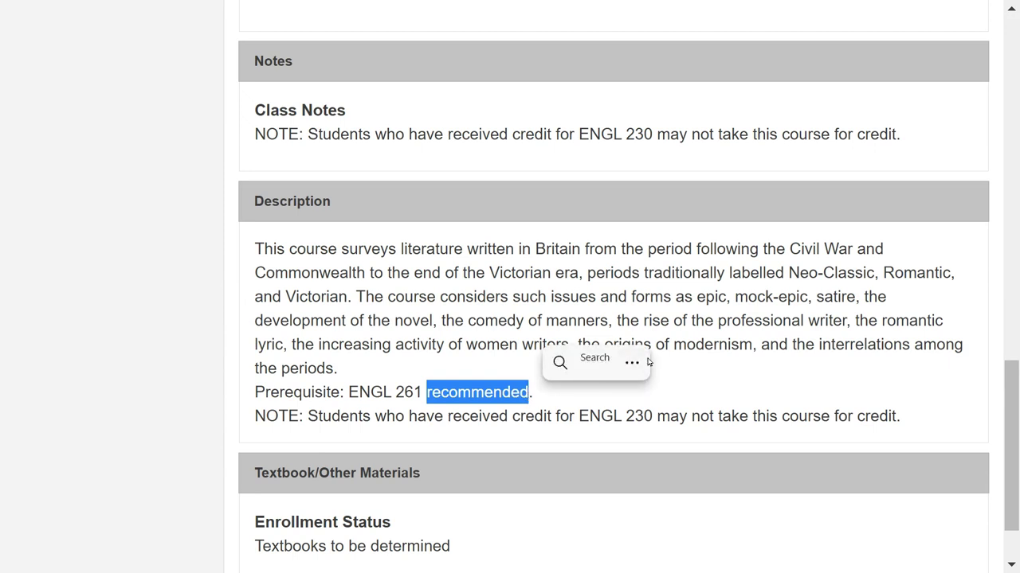
# Select class ENGL 262-CA for the course cart and turn on "Wait list if class is full" in its enrollment preferences
pyautogui.scroll(-1, 609, 346)
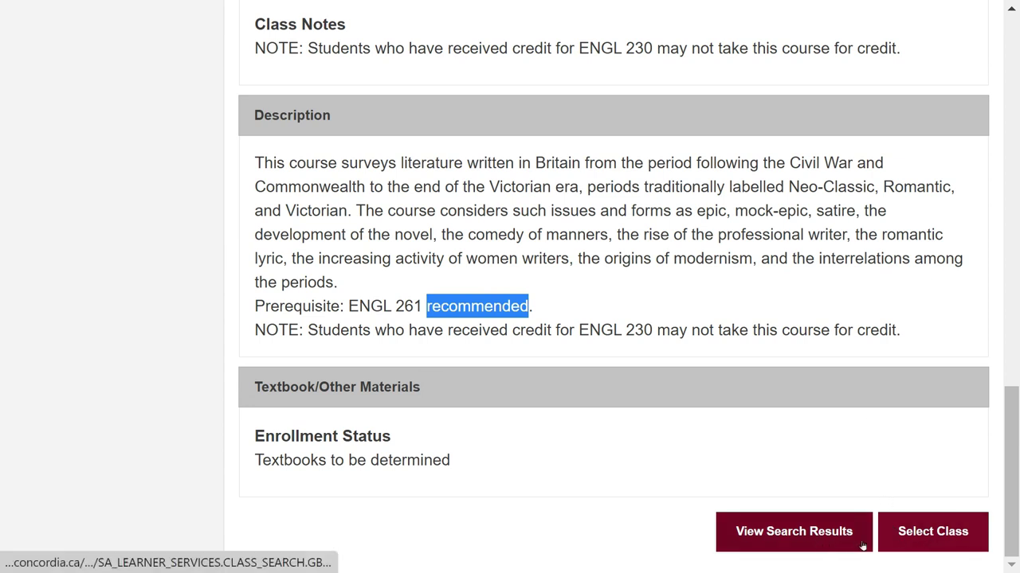
pyautogui.click(926, 532)
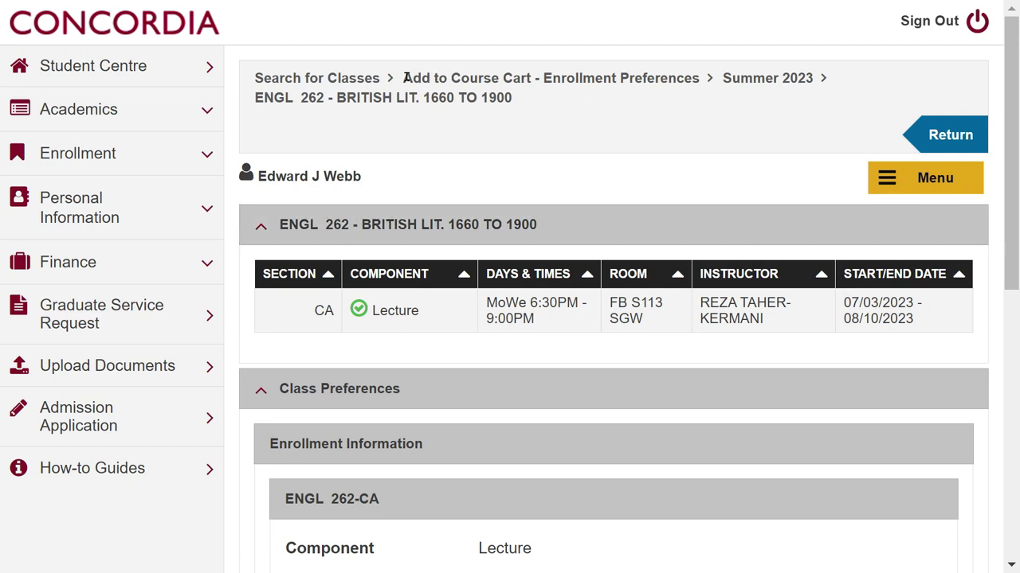
pyautogui.moveTo(405, 78); pyautogui.dragTo(532, 78)
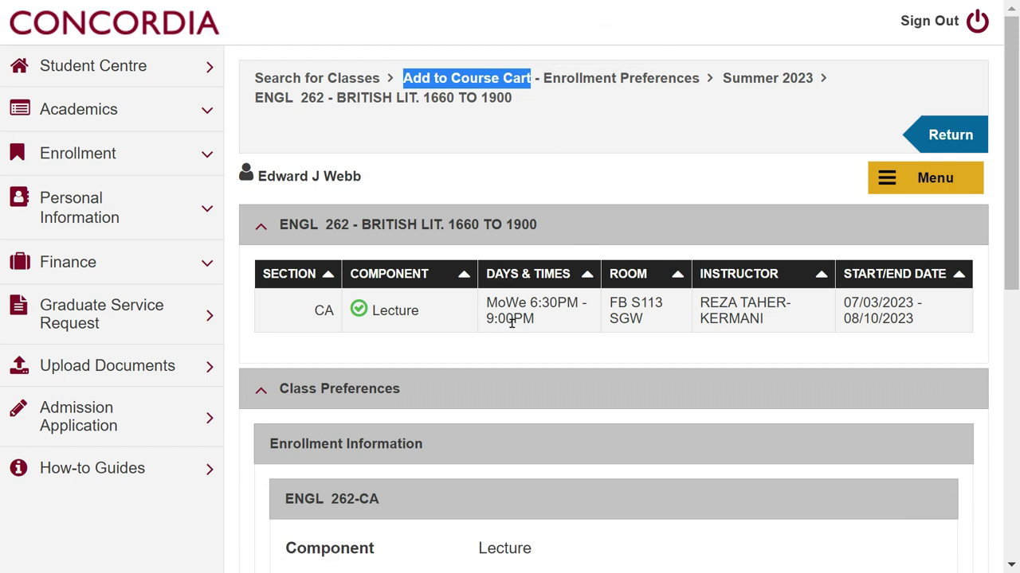
pyautogui.scroll(-6, 512, 322)
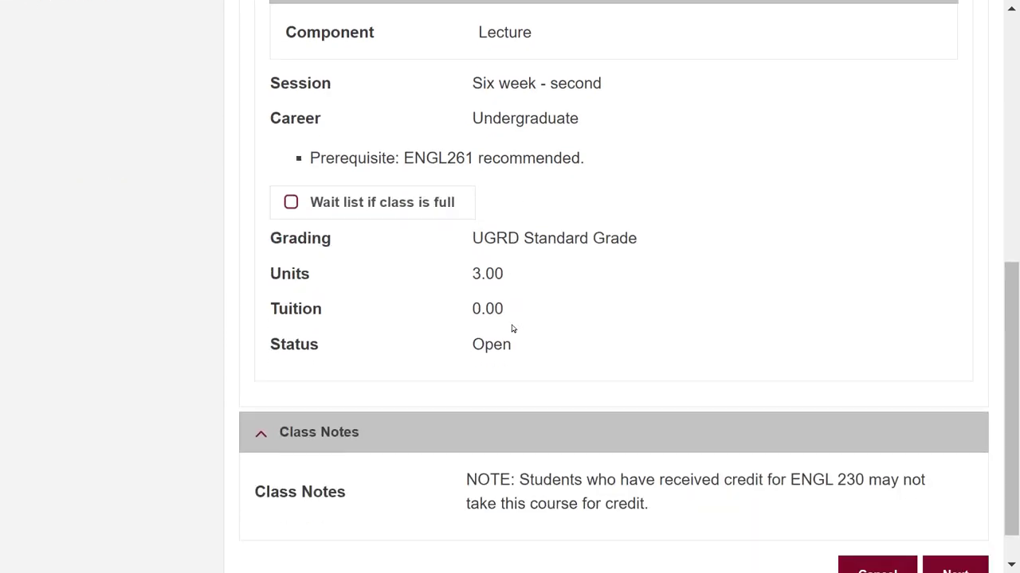
pyautogui.scroll(-1, 526, 303)
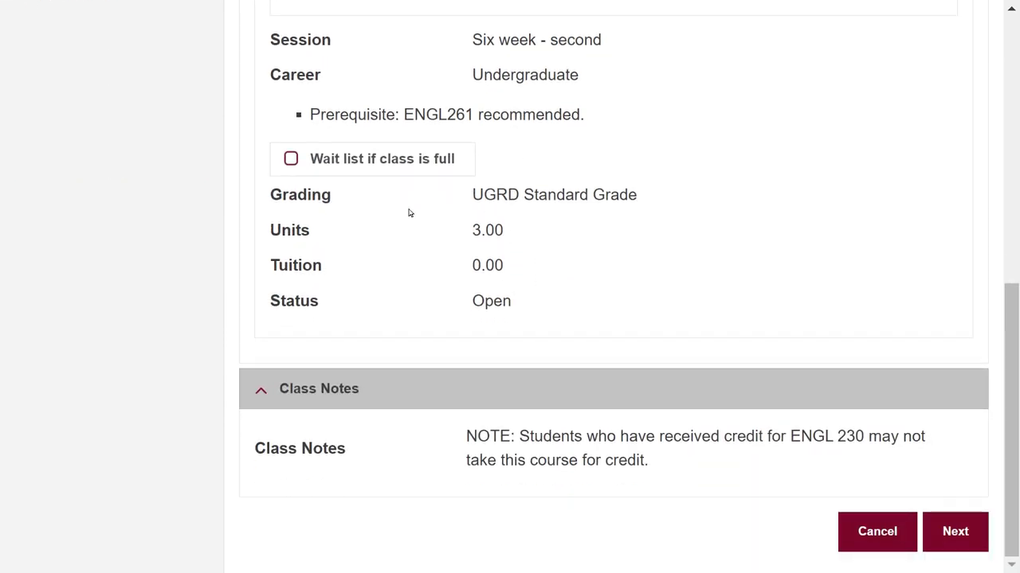
pyautogui.click(291, 160)
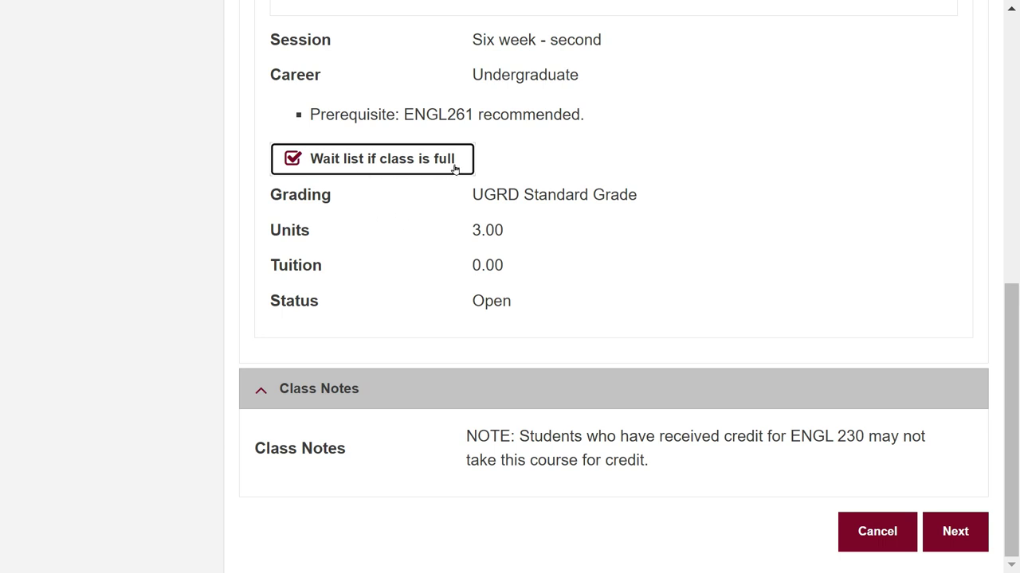
# Confirm the enrollment preferences to add ENGL 262 to the Course Cart, and highlight the confirmation message
pyautogui.scroll(1, 455, 169)
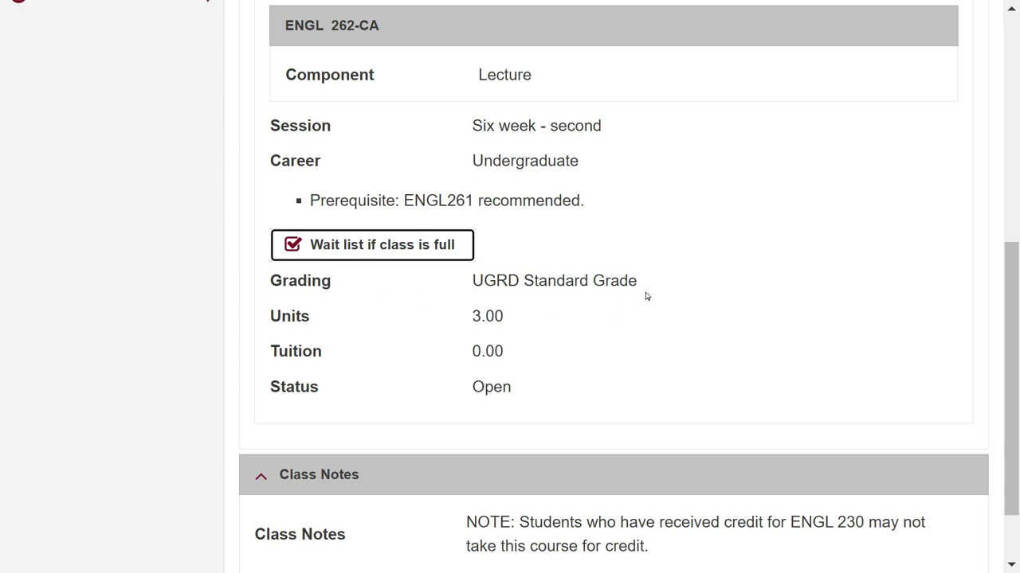
pyautogui.scroll(-2, 691, 282)
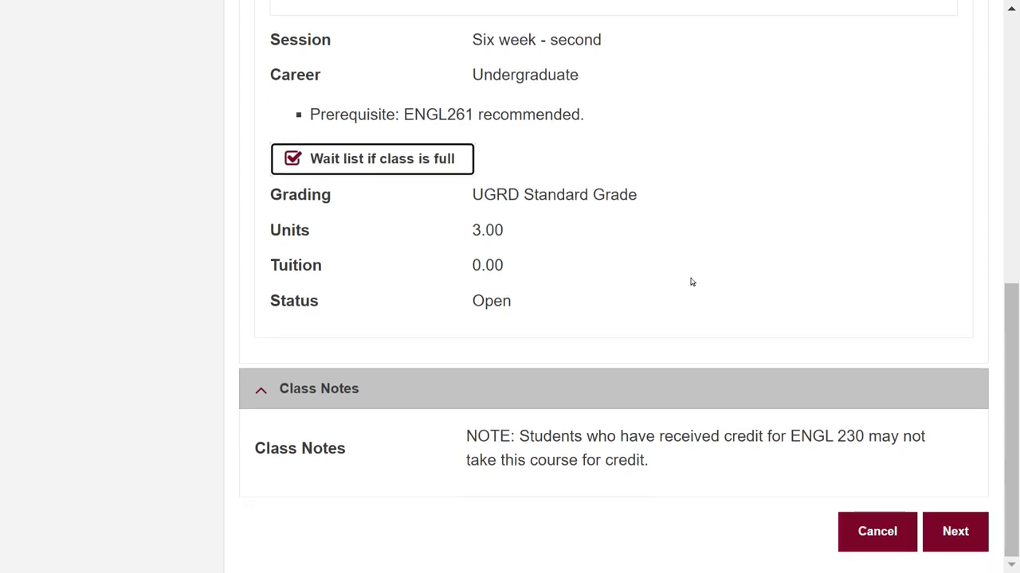
pyautogui.click(956, 531)
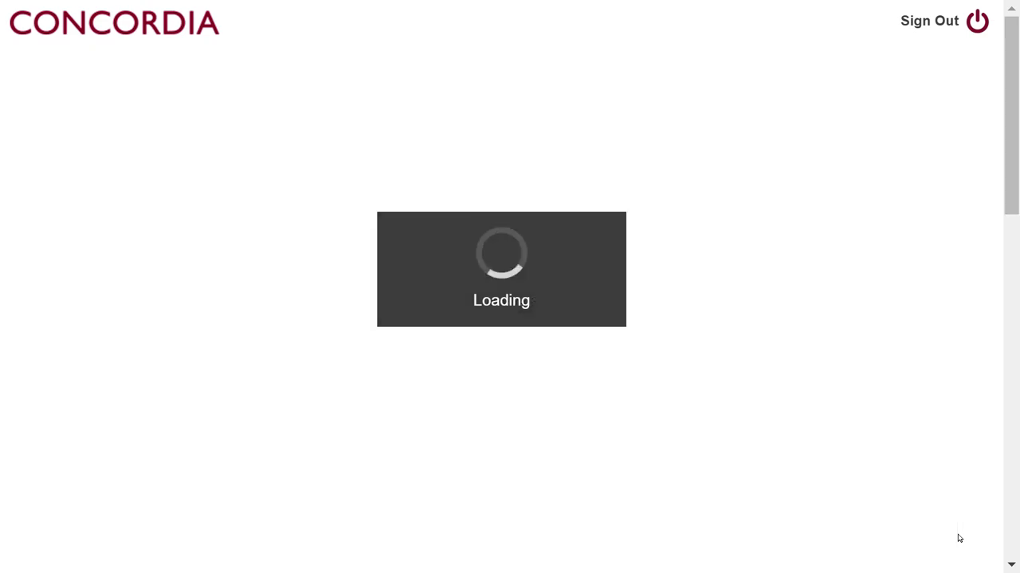
pyautogui.scroll(-2, 418, 262)
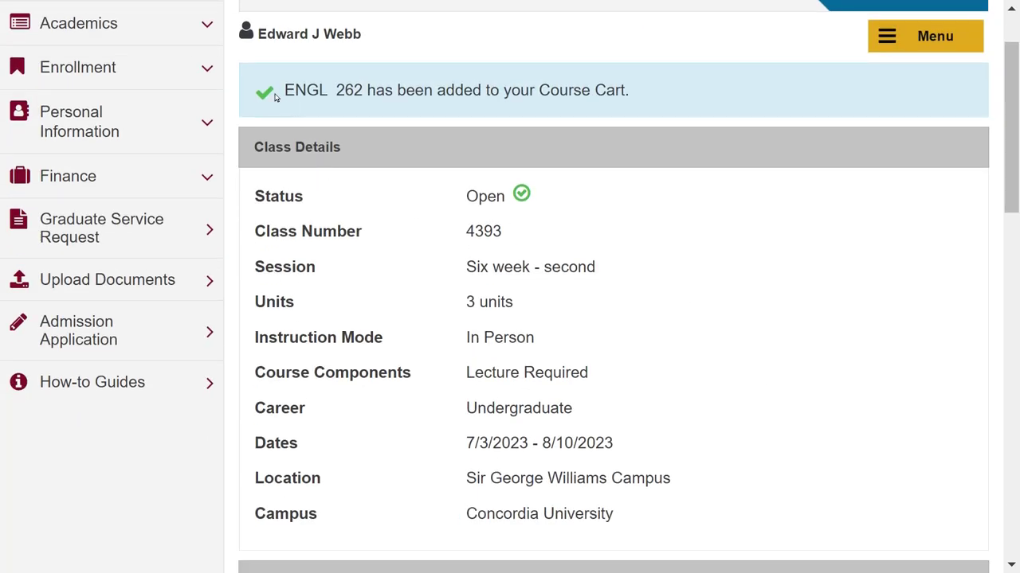
pyautogui.moveTo(283, 91); pyautogui.dragTo(639, 92)
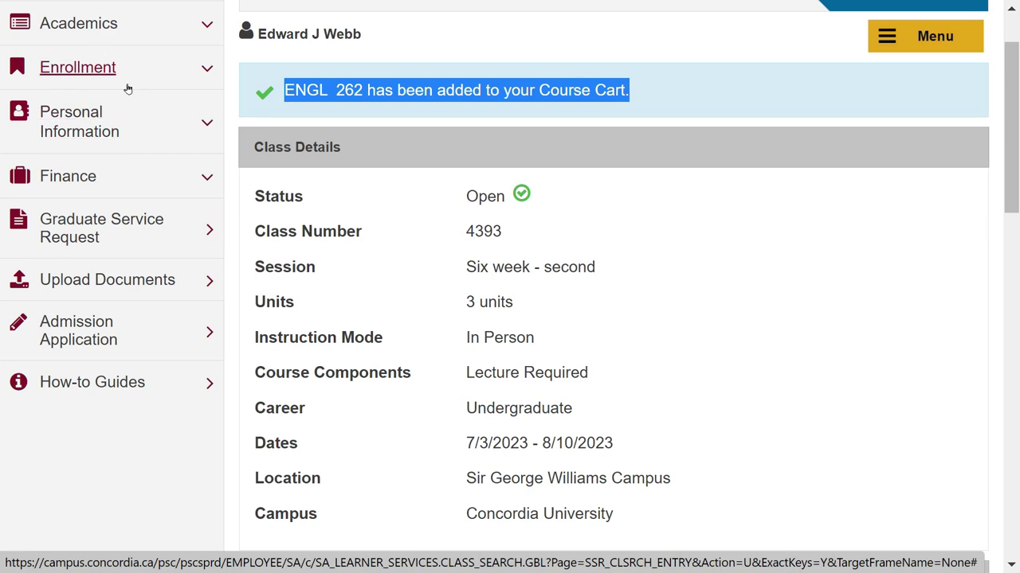
# Return to the Student Centre and open the Enrollment Course Cart for the Summer 2023 term
pyautogui.scroll(1, 264, 250)
pyautogui.scroll(2, 264, 250)
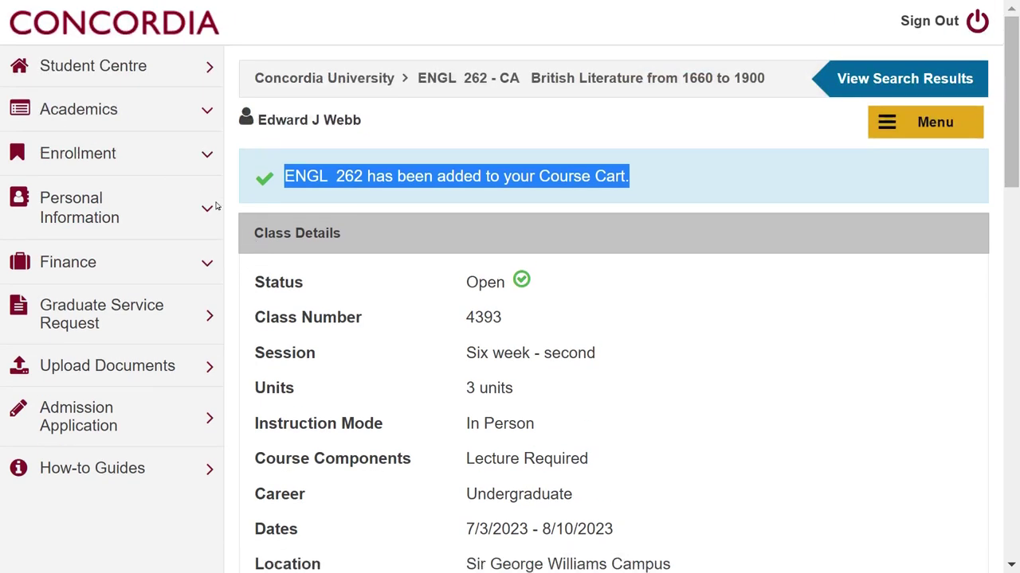
pyautogui.click(81, 70)
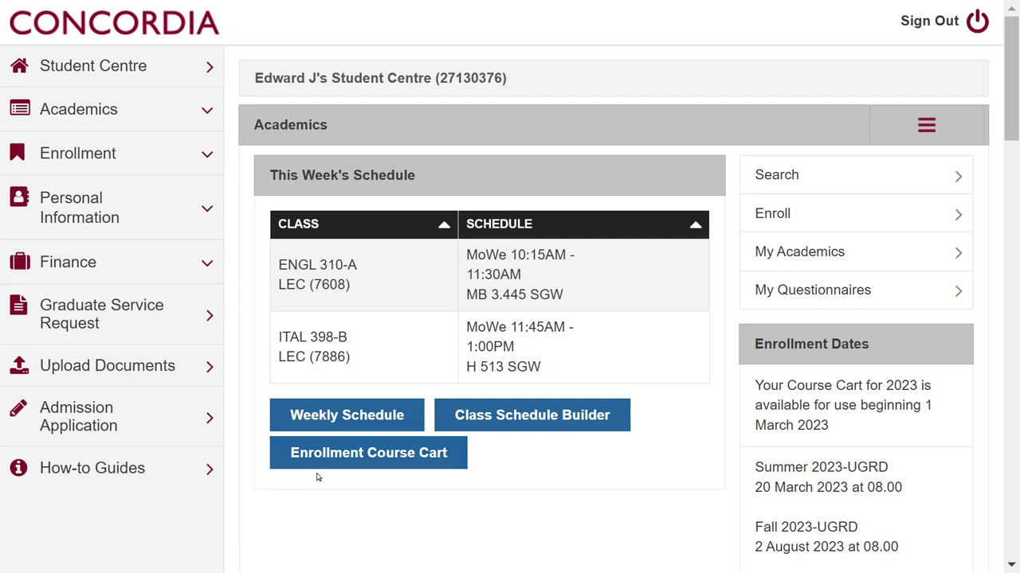
pyautogui.click(371, 452)
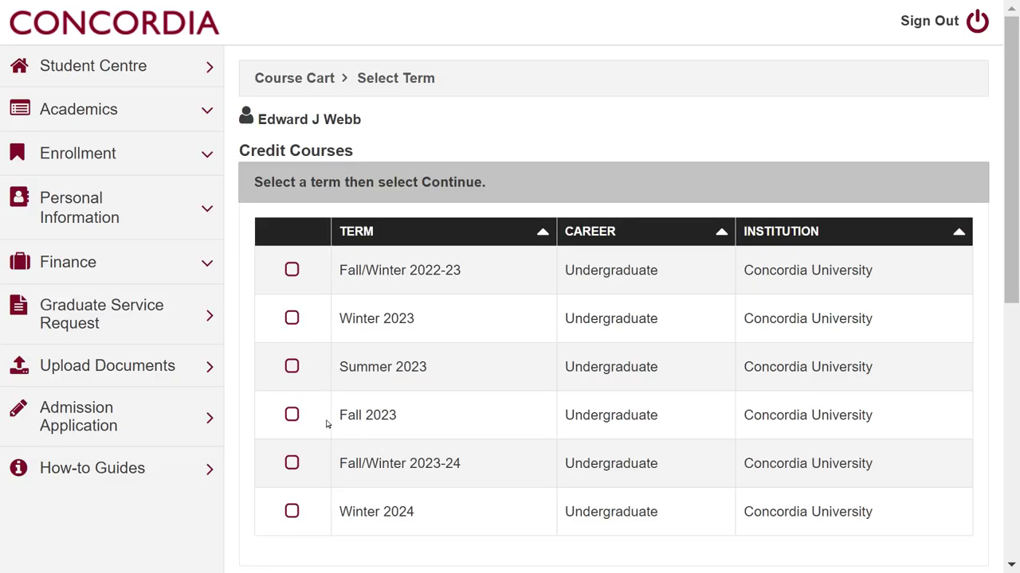
pyautogui.click(292, 366)
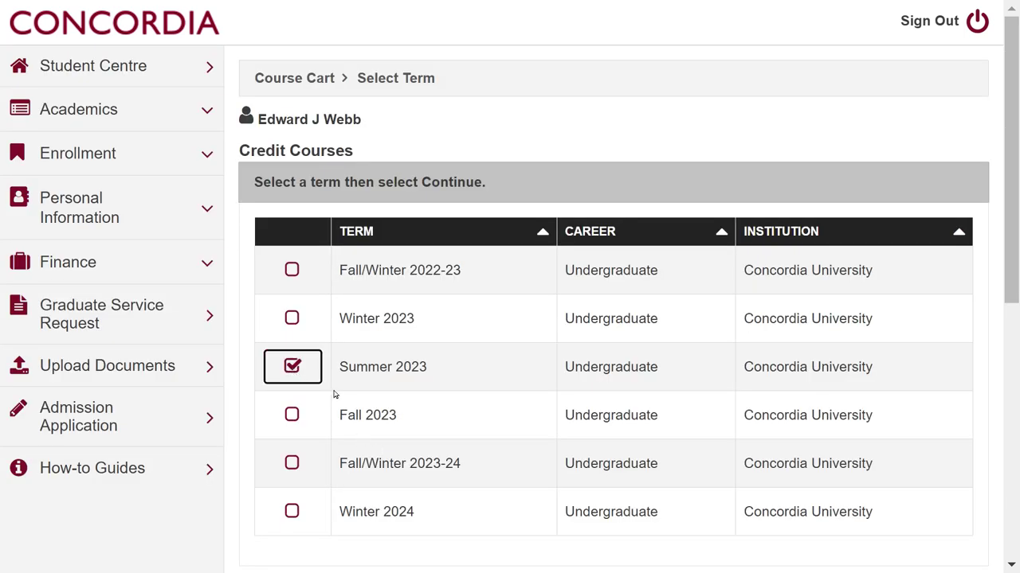
pyautogui.moveTo(1008, 222); pyautogui.dragTo(990, 480)
pyautogui.click(954, 535)
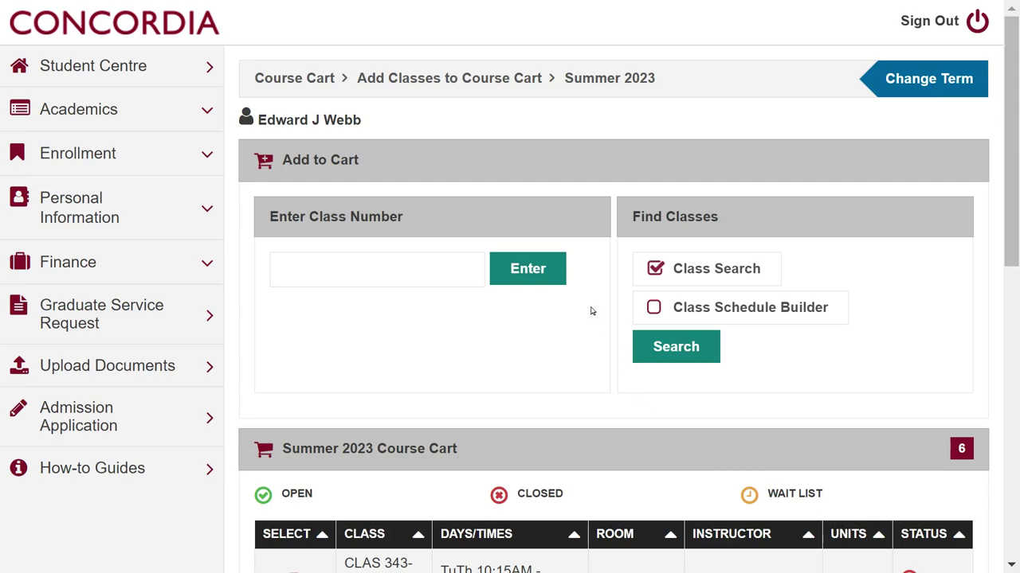
# Select ENGL 262-CA in the Summer 2023 Course Cart and review the actions available for it
pyautogui.scroll(-4, 587, 290)
pyautogui.scroll(-1, 585, 290)
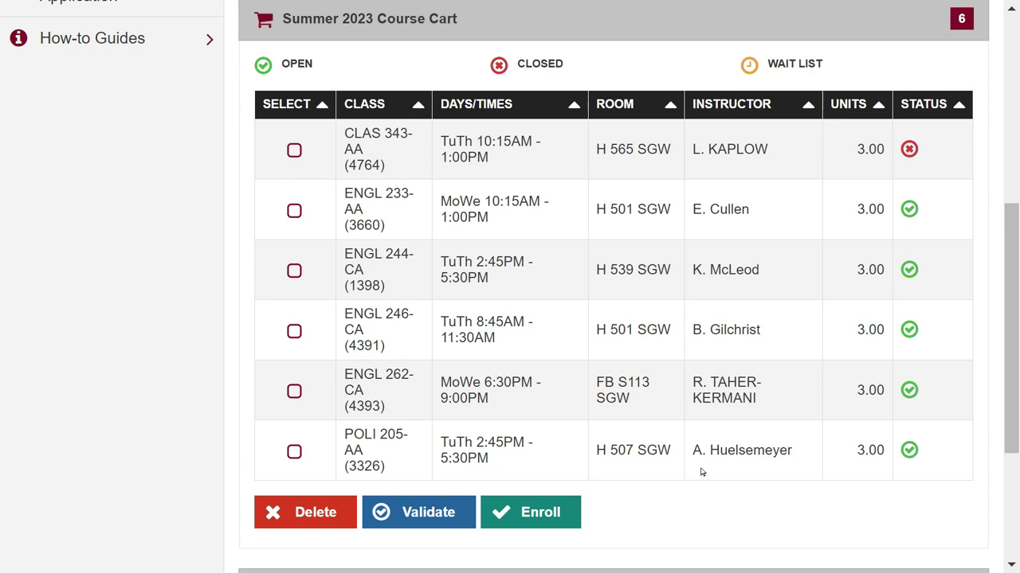
pyautogui.click(294, 392)
pyautogui.scroll(1, 345, 504)
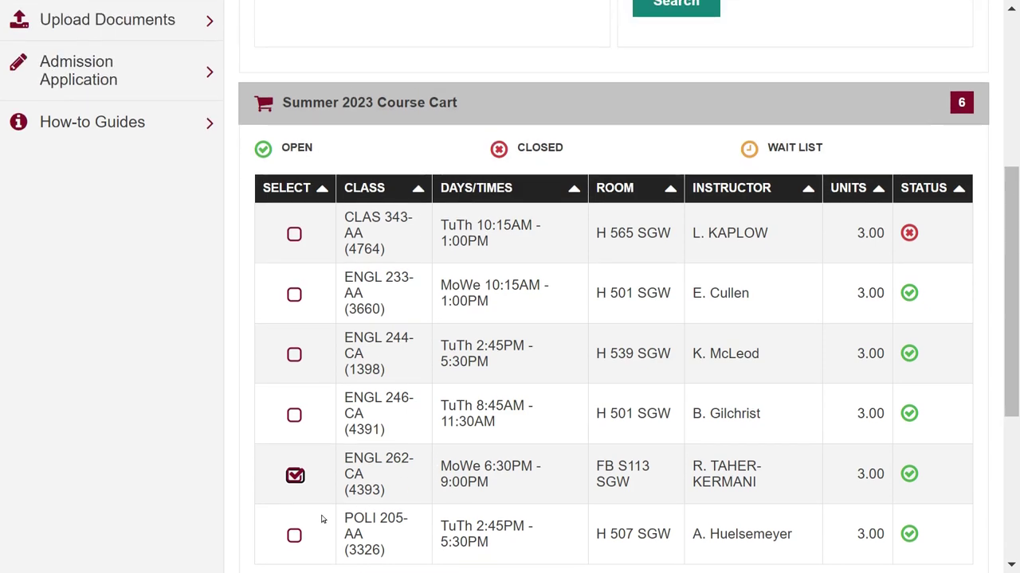
pyautogui.scroll(-2, 358, 494)
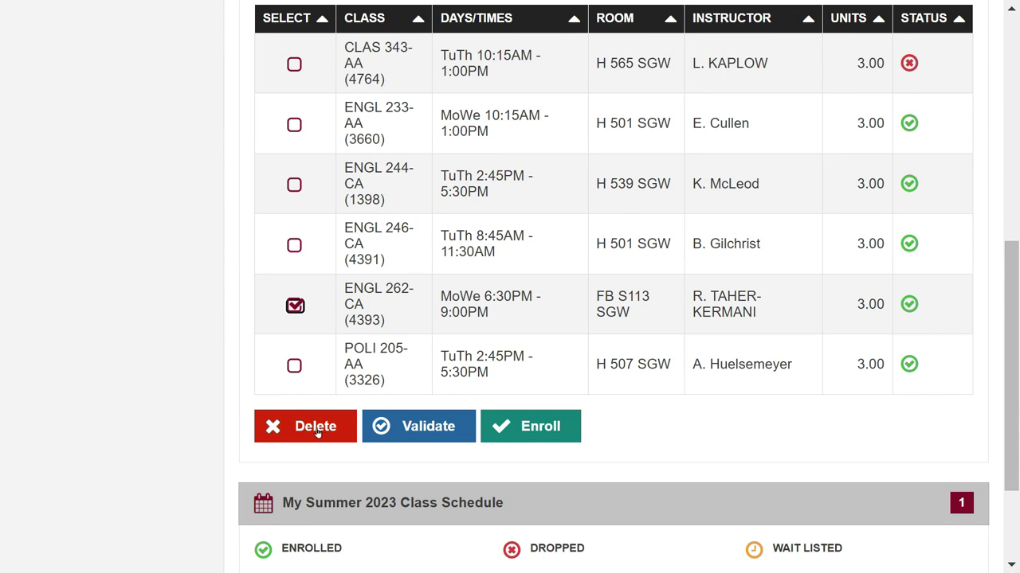
pyautogui.scroll(1, 309, 342)
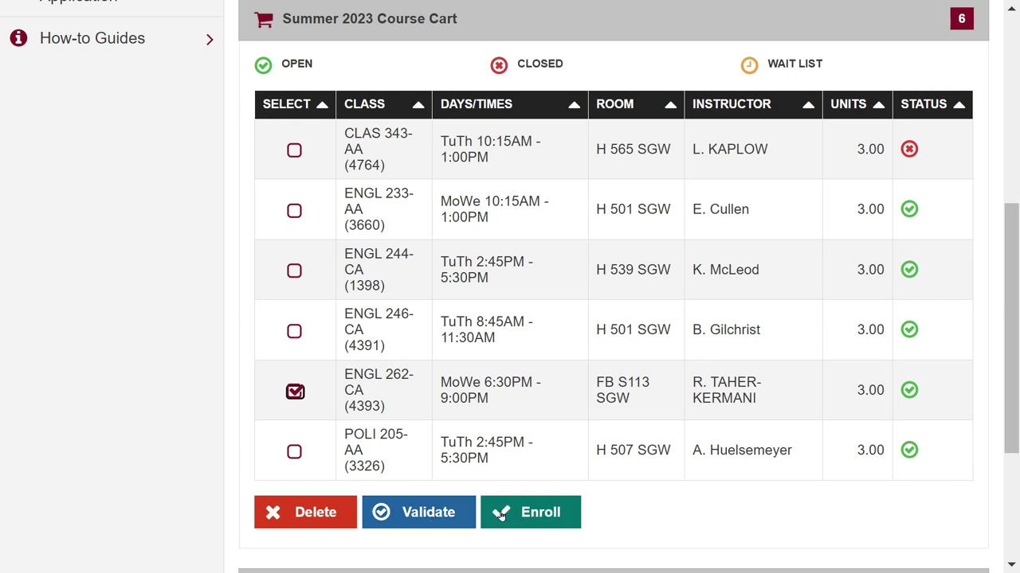
# Start enrollment for the selected ENGL 262-CA from the Summer 2023 Course Cart and highlight "Confirm classes" in the breadcrumb
pyautogui.scroll(-1, 525, 518)
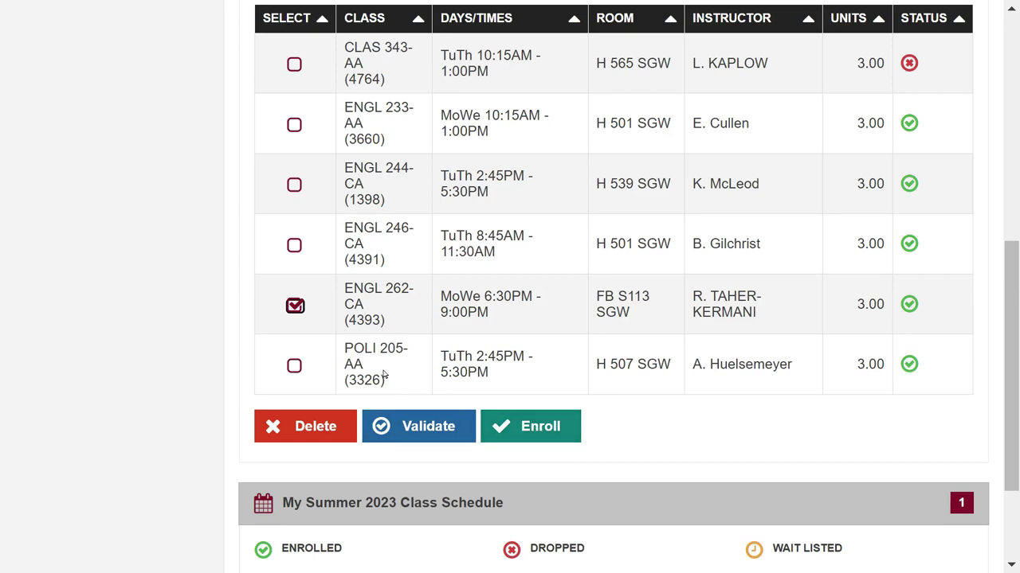
pyautogui.scroll(1, 307, 334)
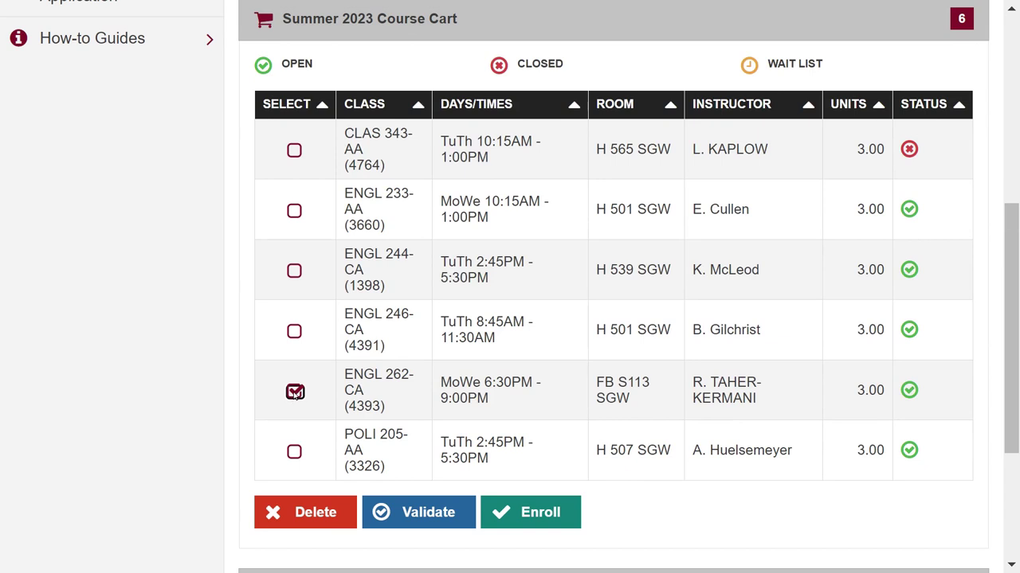
pyautogui.click(531, 512)
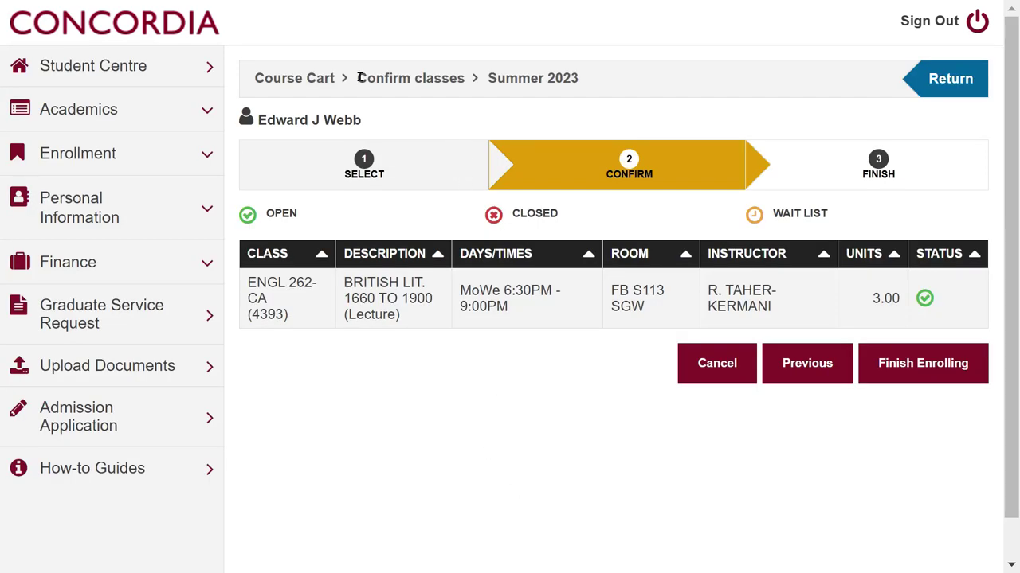
pyautogui.moveTo(358, 78); pyautogui.dragTo(470, 75)
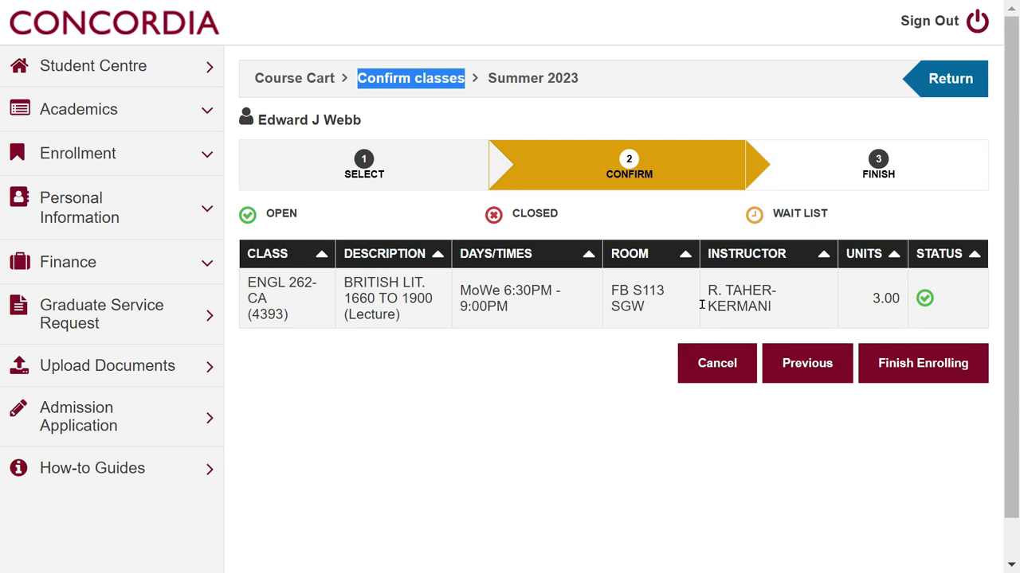
# Finish enrolling in ENGL 262-CA, and highlight the enrolled status label and the class's result message in the status report
pyautogui.click(918, 364)
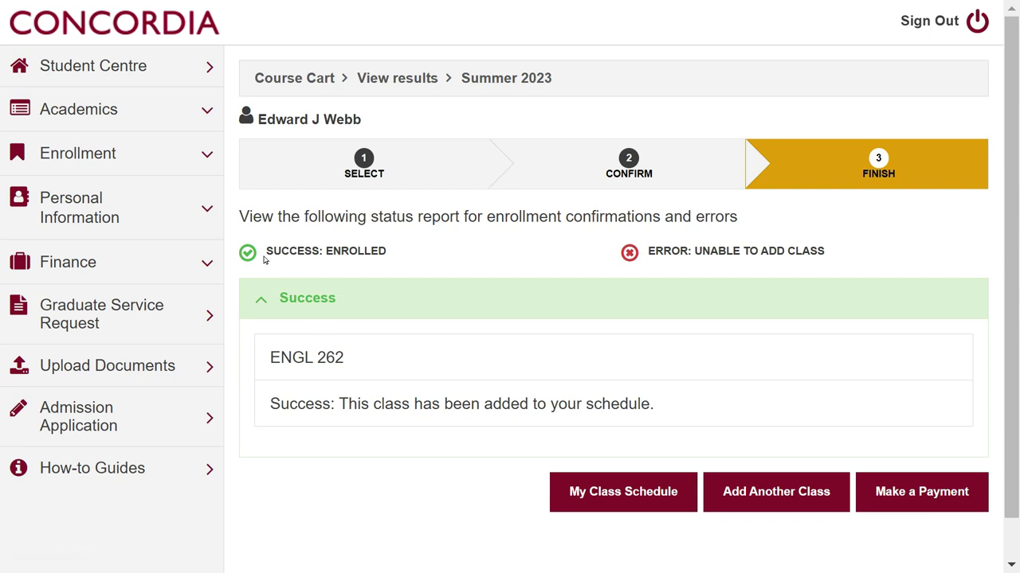
pyautogui.moveTo(265, 251); pyautogui.dragTo(387, 253)
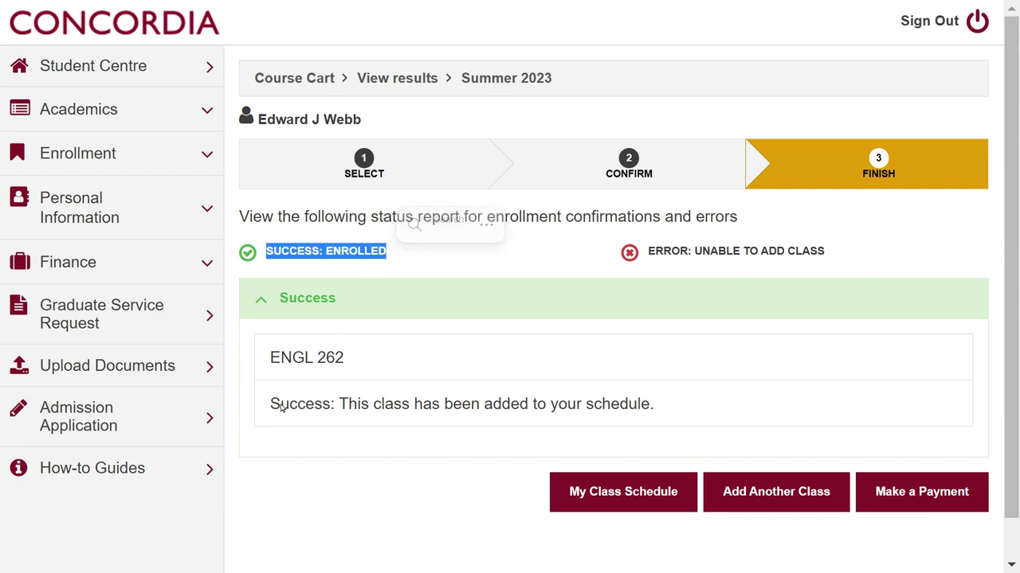
pyautogui.moveTo(270, 404); pyautogui.dragTo(676, 412)
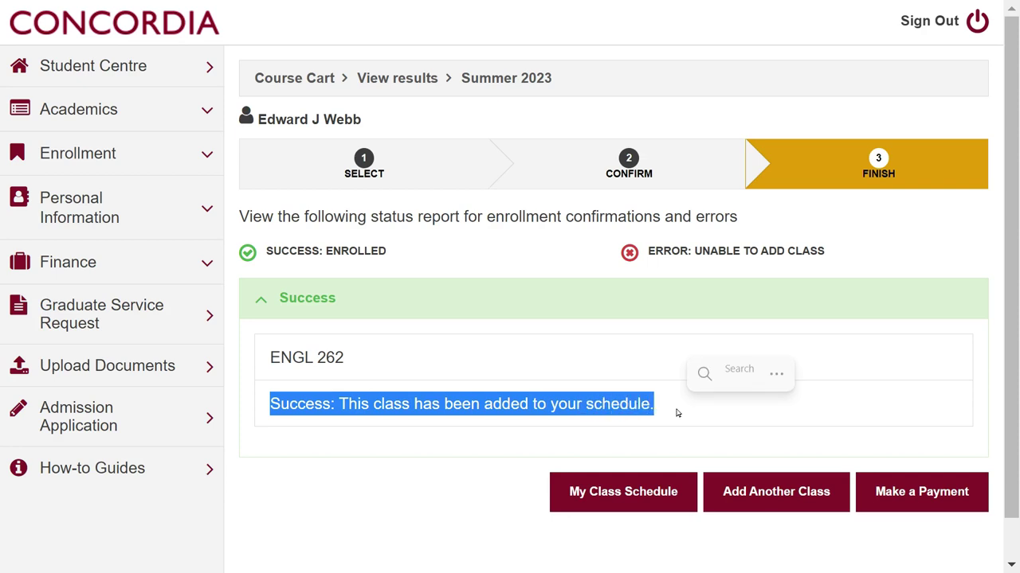